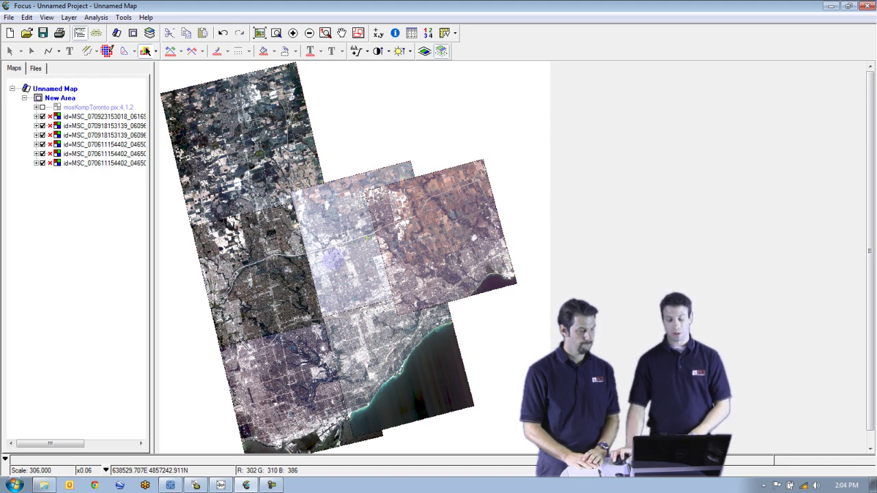
# Hide mosKompToronto.pix to compare the underlying tiles, select the image layers, and zoom to 1:1 resolution.
pyautogui.click(328, 260)
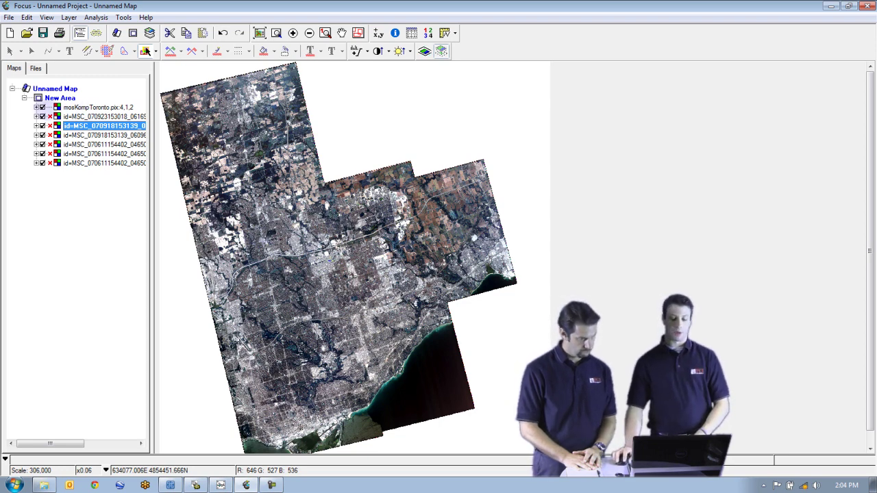
pyautogui.click(42, 107)
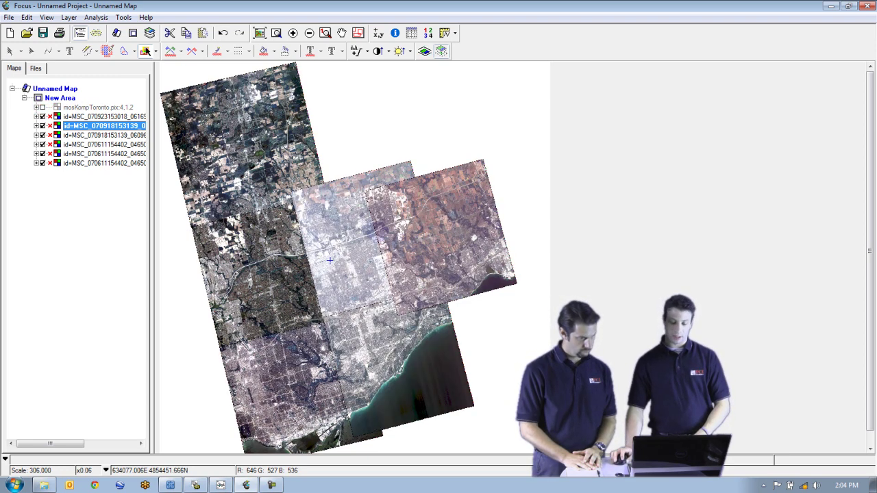
pyautogui.click(329, 260)
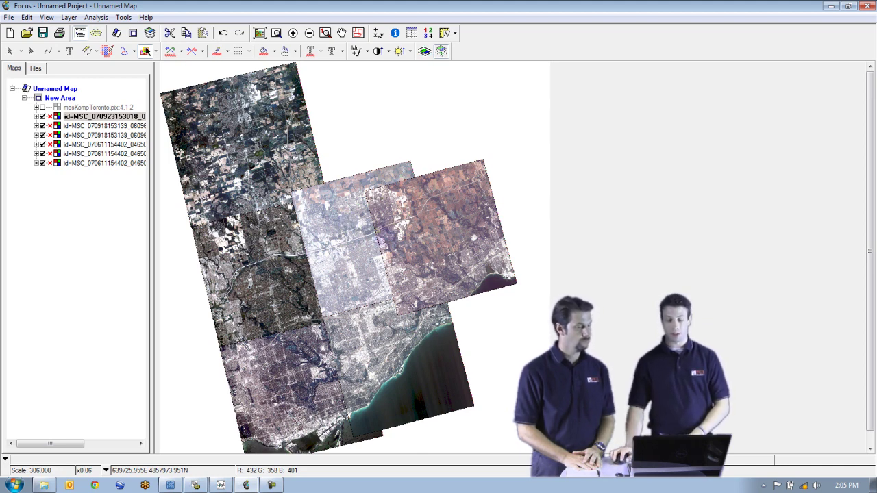
pyautogui.press('Down')
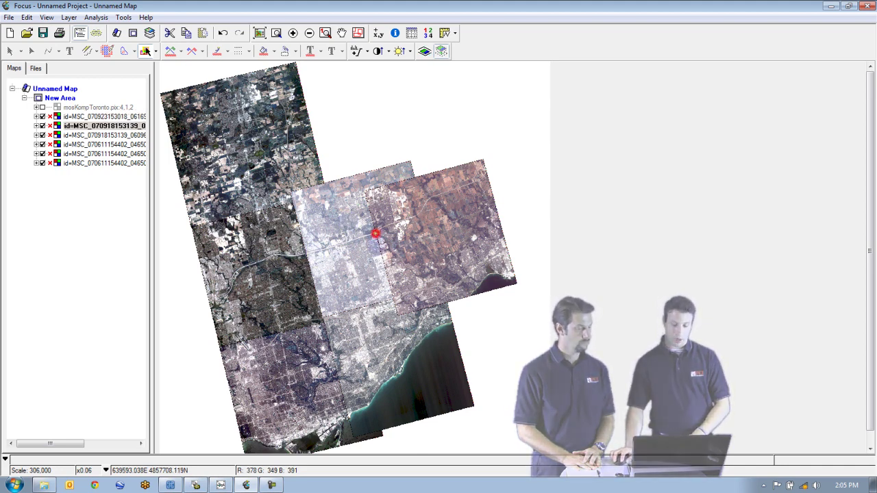
pyautogui.click(325, 33)
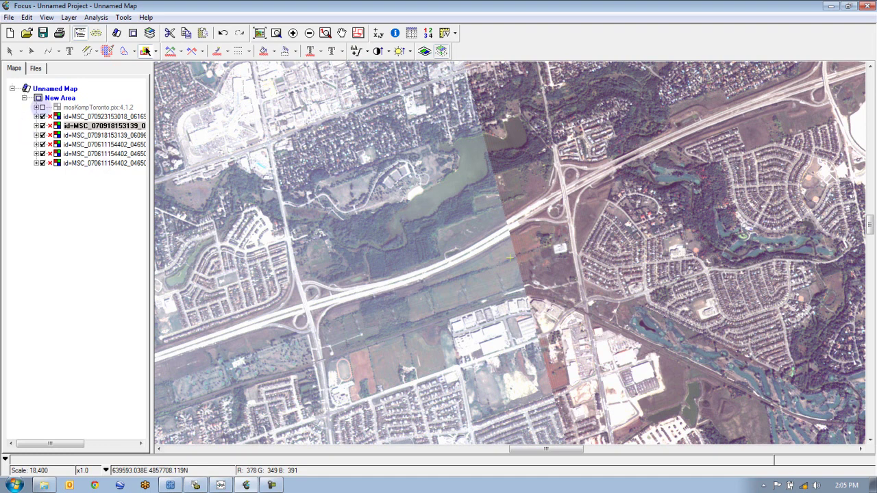
# Show the mosKompToronto.pix mosaic again to inspect the seam, then go to OrthoEngine's processing steps.
pyautogui.click(43, 107)
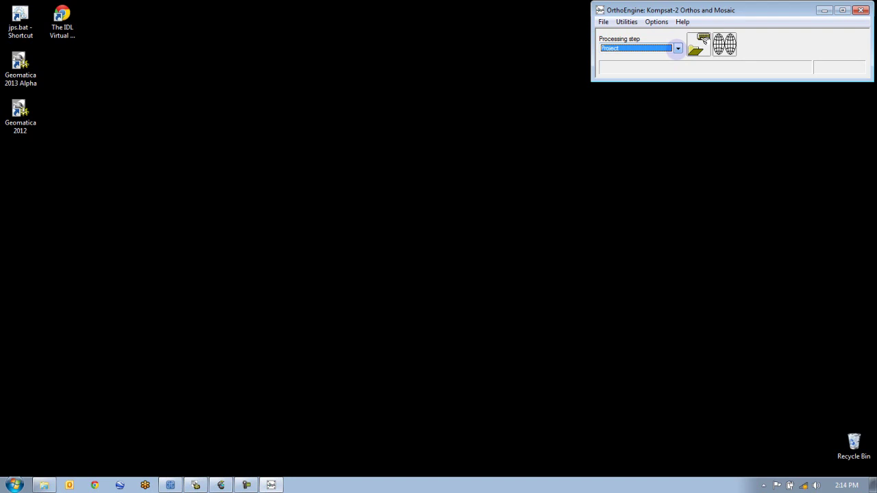
pyautogui.click(677, 48)
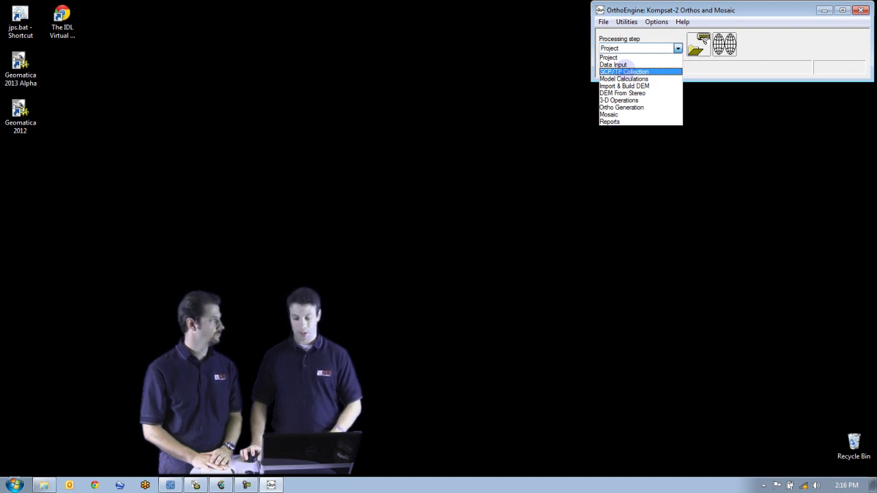
# Switch to the GCP/TP Collection step and start automatic GCP collection.
pyautogui.click(624, 72)
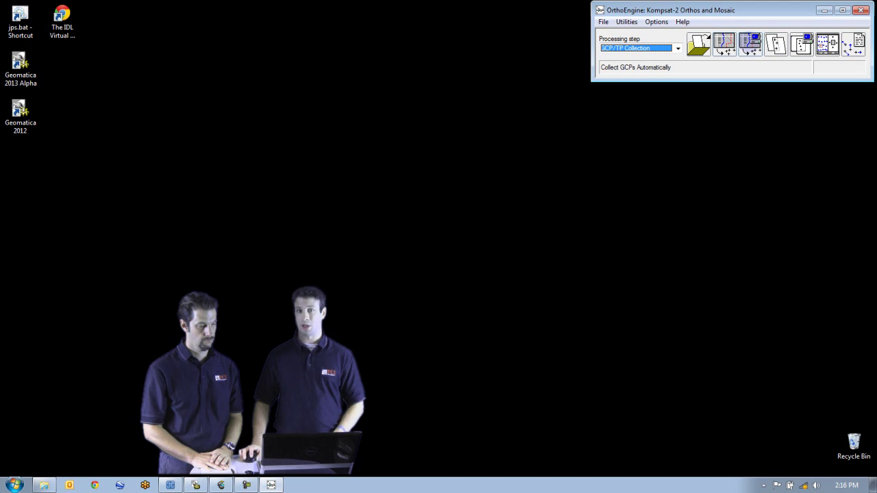
pyautogui.click(750, 43)
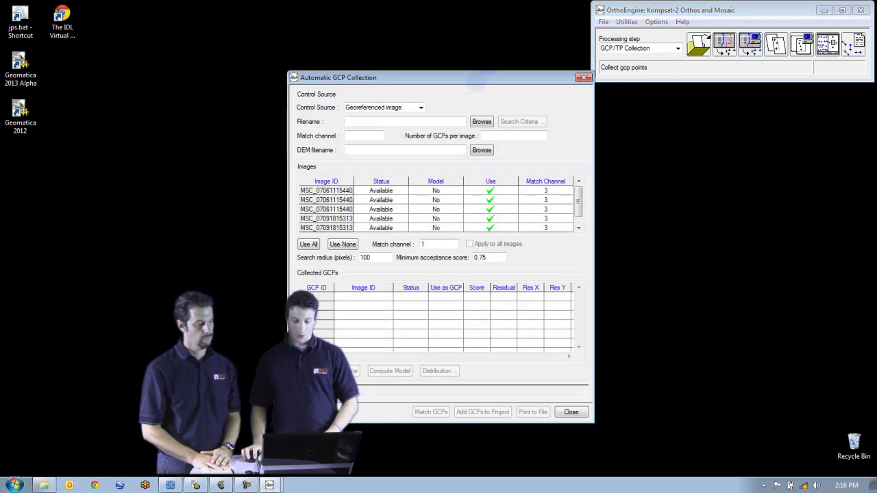
# Set the control source file to mspsot_bandreorder.pix from the Reference folder.
pyautogui.moveTo(475, 79); pyautogui.dragTo(451, 40)
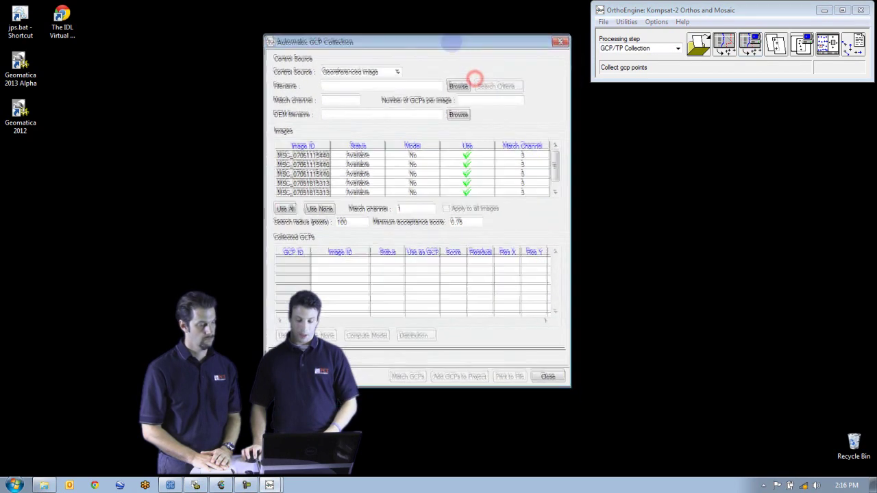
pyautogui.moveTo(554, 164)
pyautogui.mouseDown()
pyautogui.moveTo(554, 172)
pyautogui.moveTo(554, 157)
pyautogui.mouseUp()
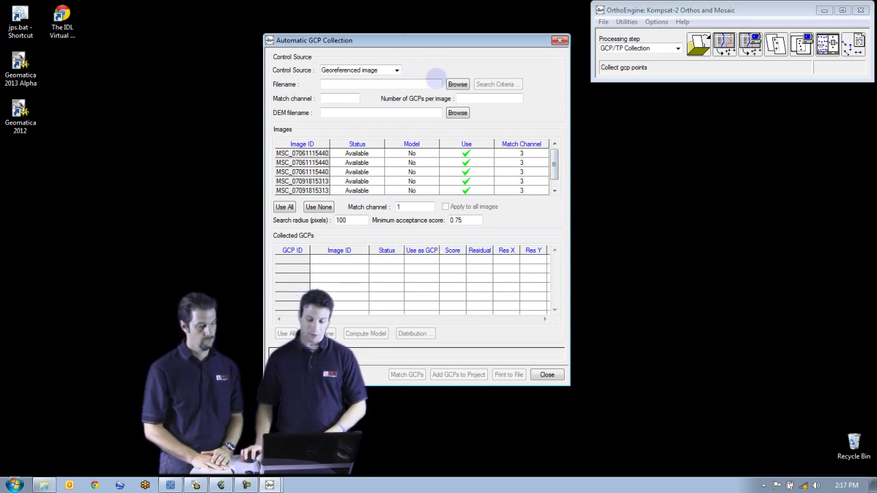
pyautogui.click(425, 84)
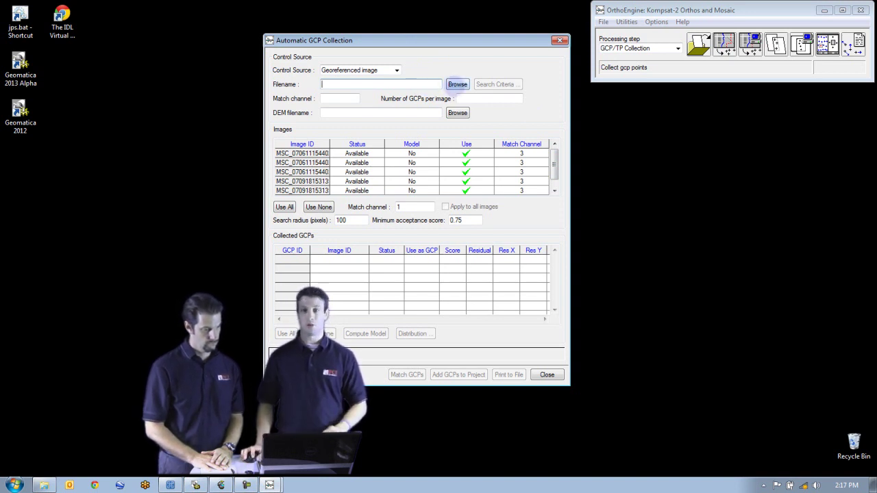
pyautogui.click(457, 84)
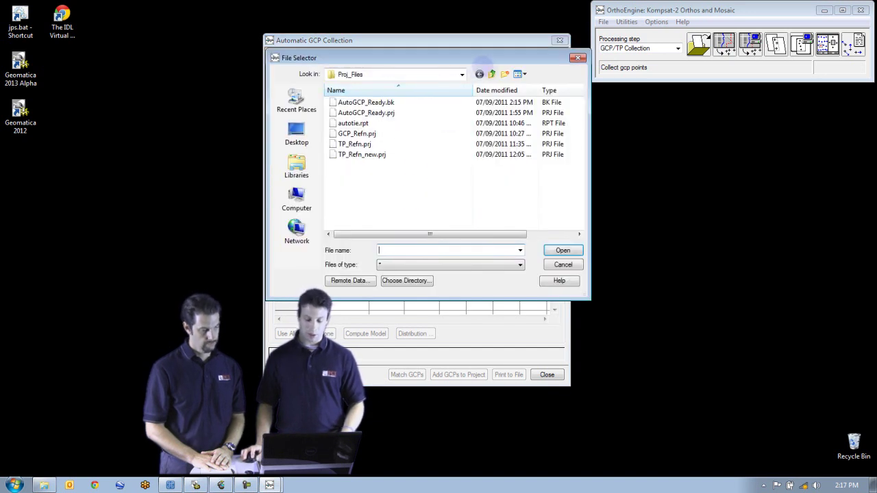
pyautogui.click(491, 73)
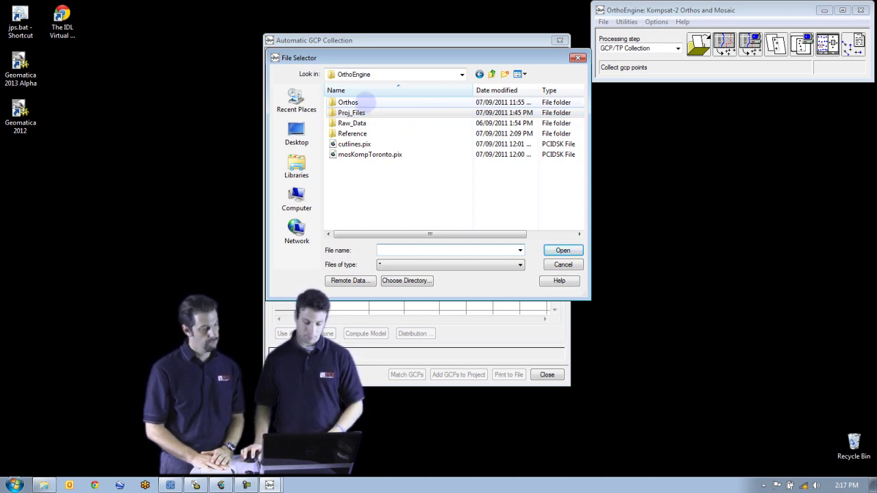
pyautogui.doubleClick(358, 134)
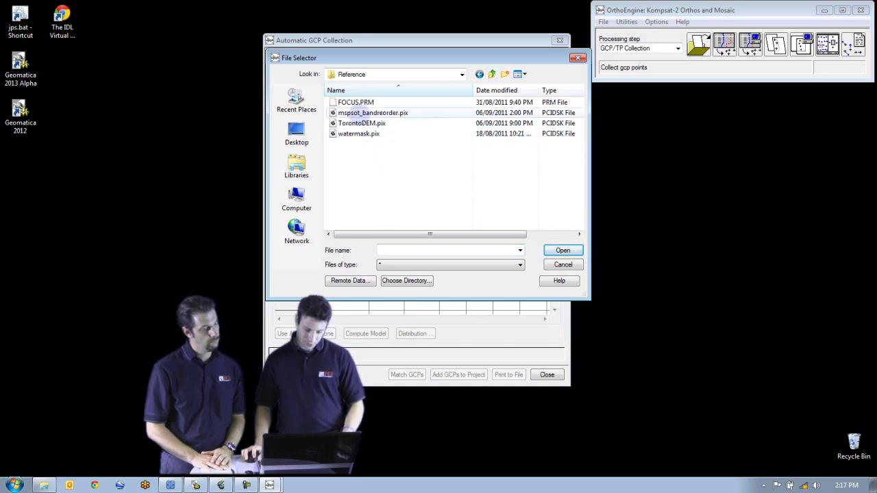
pyautogui.doubleClick(356, 112)
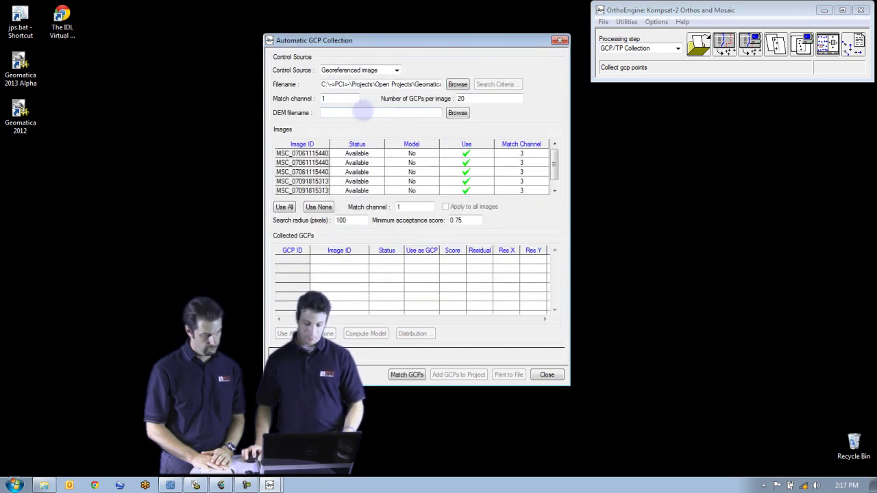
# Change GCPs per image from 20 to 30, keeping match channel 1.
pyautogui.doubleClick(334, 99)
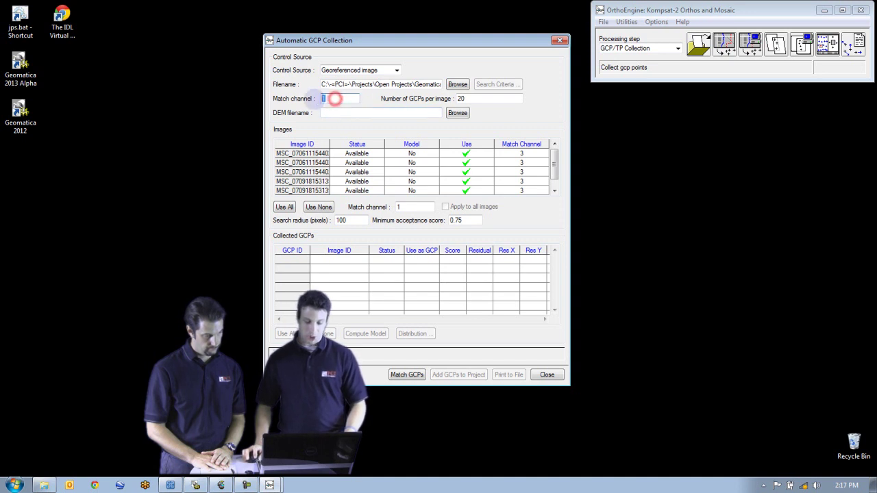
pyautogui.doubleClick(334, 98)
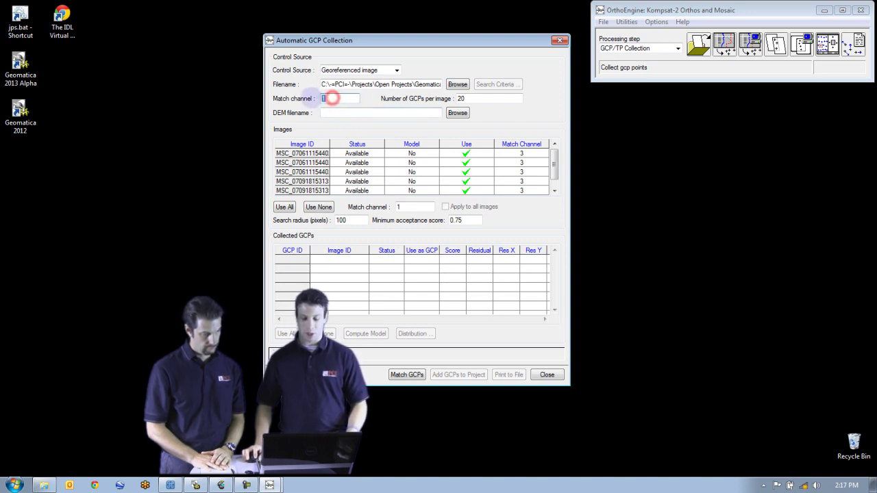
pyautogui.doubleClick(475, 98)
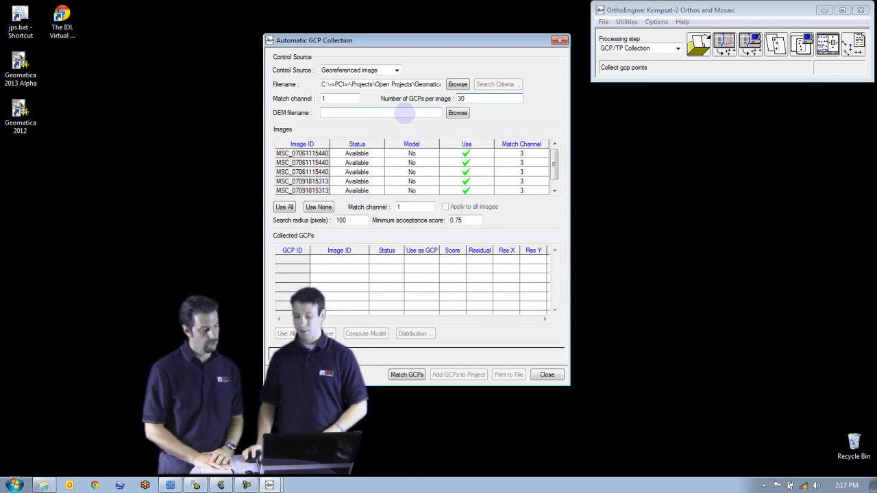
pyautogui.click(348, 112)
pyautogui.click(387, 111)
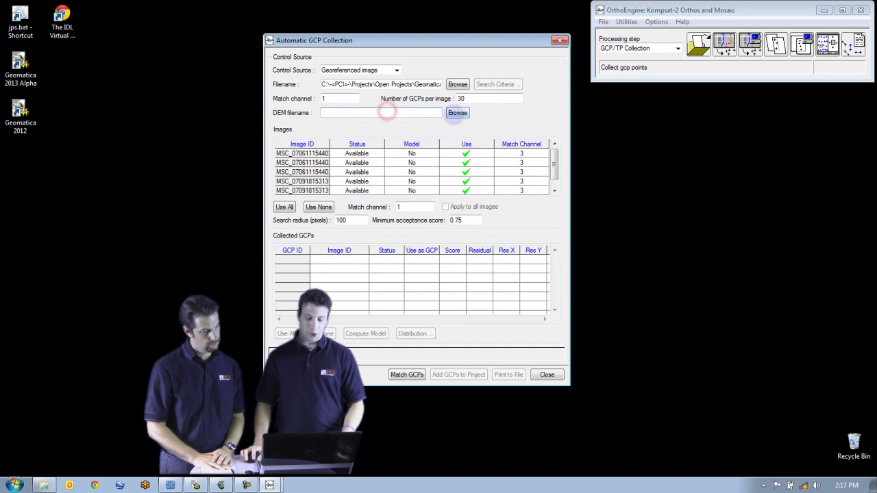
# Set TorontoDEM.pix as the DEM file after checking its statistics, then select the 100-pixel search radius.
pyautogui.click(455, 113)
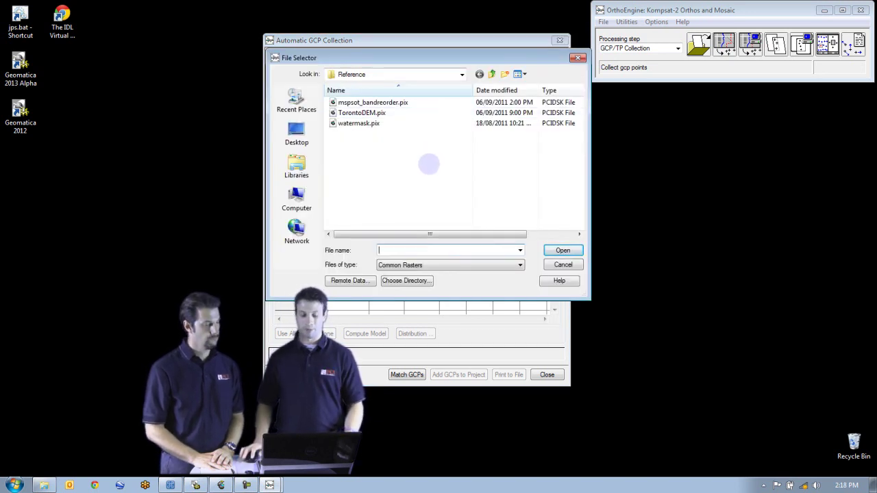
pyautogui.click(419, 170)
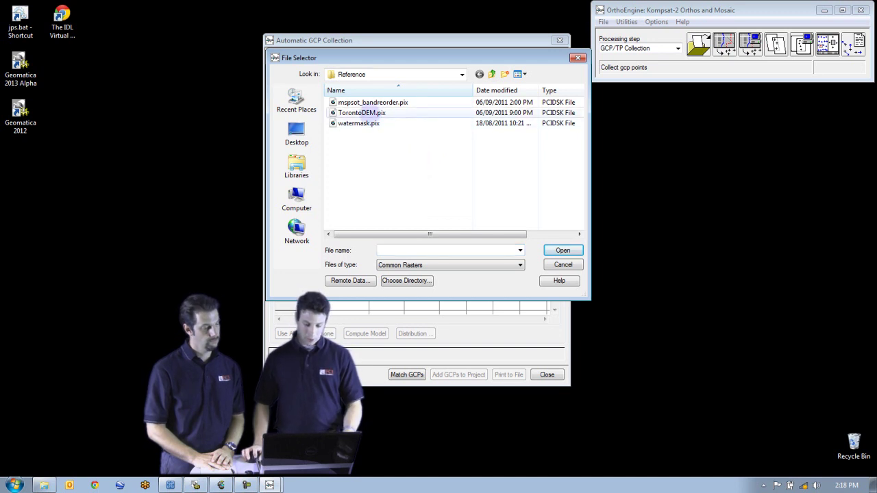
pyautogui.click(361, 113)
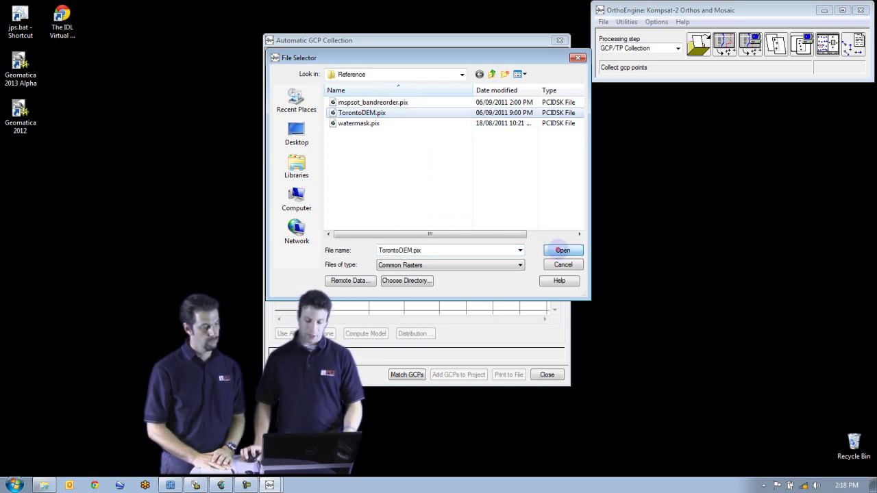
pyautogui.click(563, 250)
pyautogui.click(408, 255)
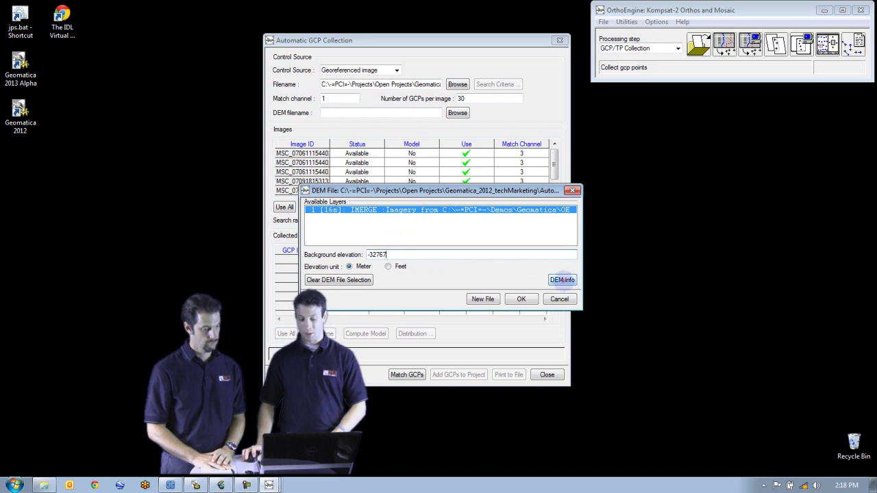
pyautogui.click(562, 279)
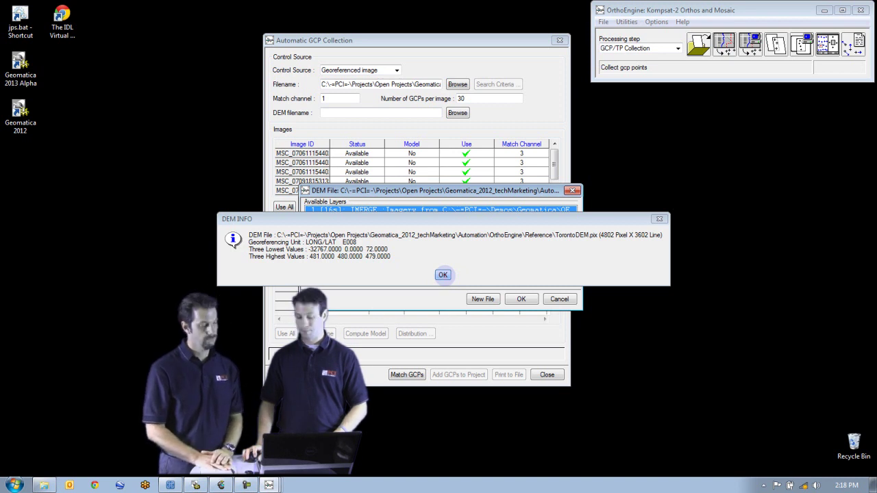
pyautogui.click(443, 275)
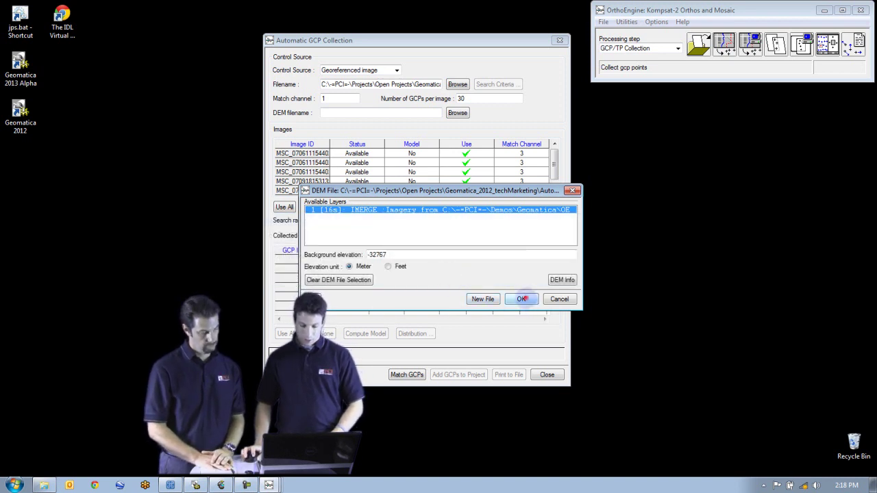
pyautogui.click(522, 299)
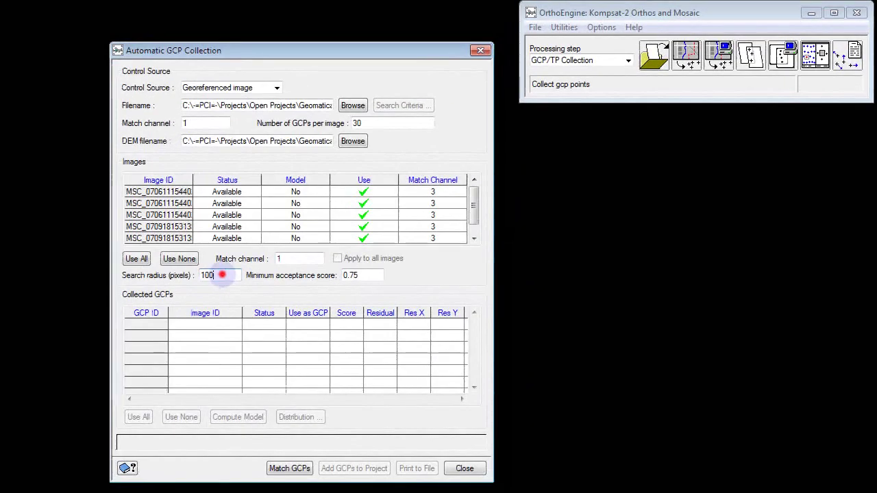
pyautogui.doubleClick(351, 220)
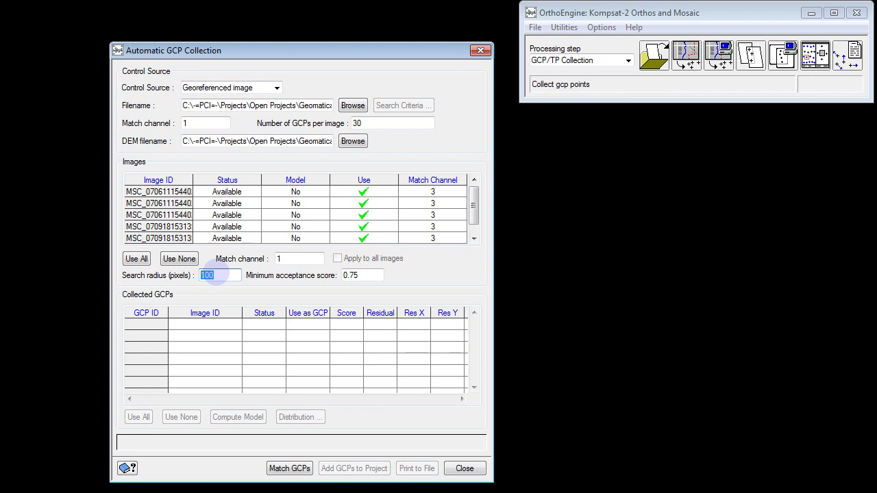
pyautogui.doubleClick(351, 274)
pyautogui.click(365, 275)
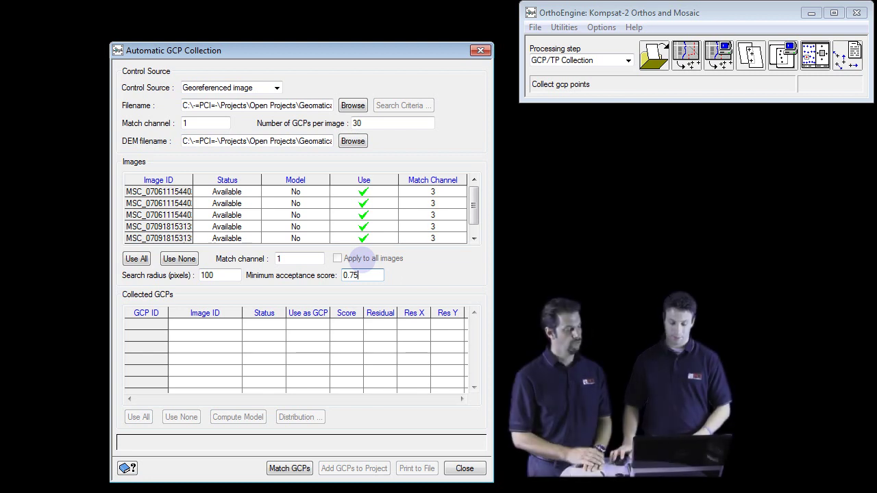
pyautogui.click(308, 258)
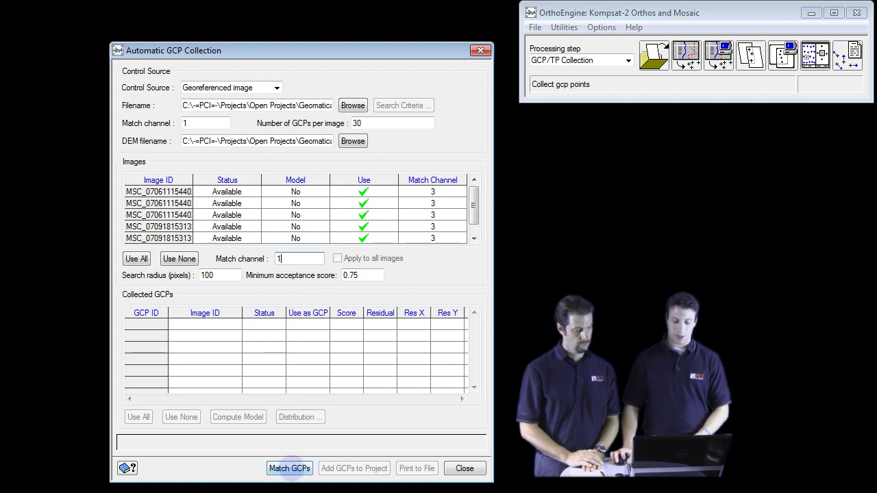
# Match GCPs automatically across all images, collecting 151 points, and compute the model residuals.
pyautogui.click(291, 468)
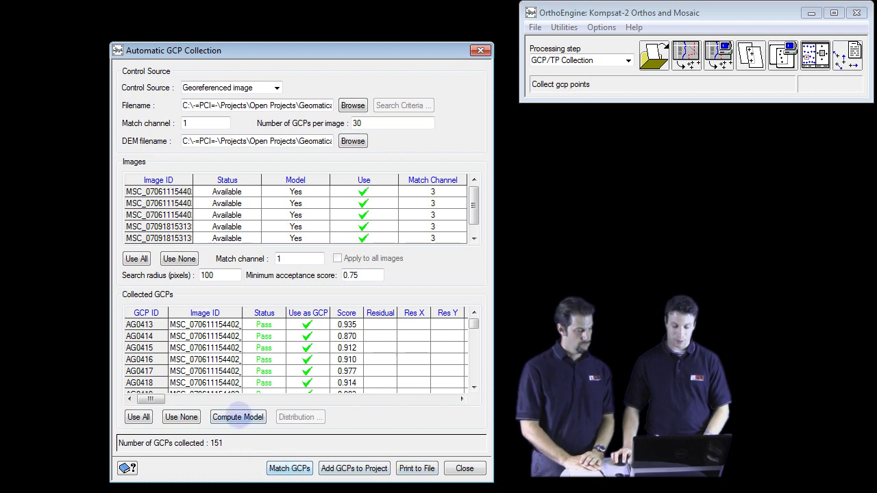
pyautogui.click(238, 417)
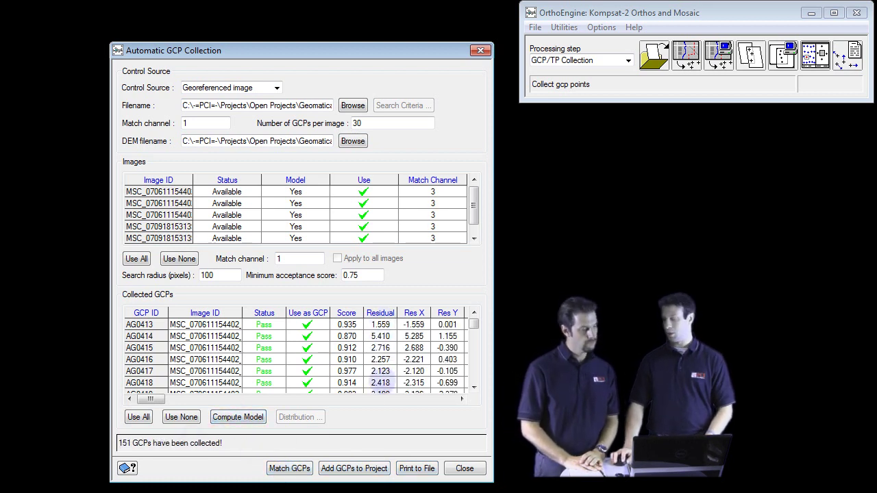
# Sort the GCPs by residual, largest first, and select the top two, AG0479 and AG0558.
pyautogui.click(380, 312)
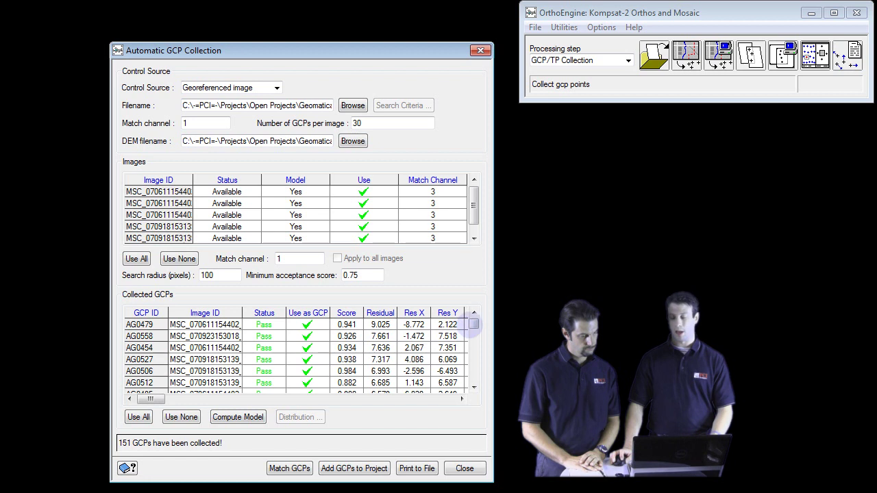
pyautogui.click(143, 324)
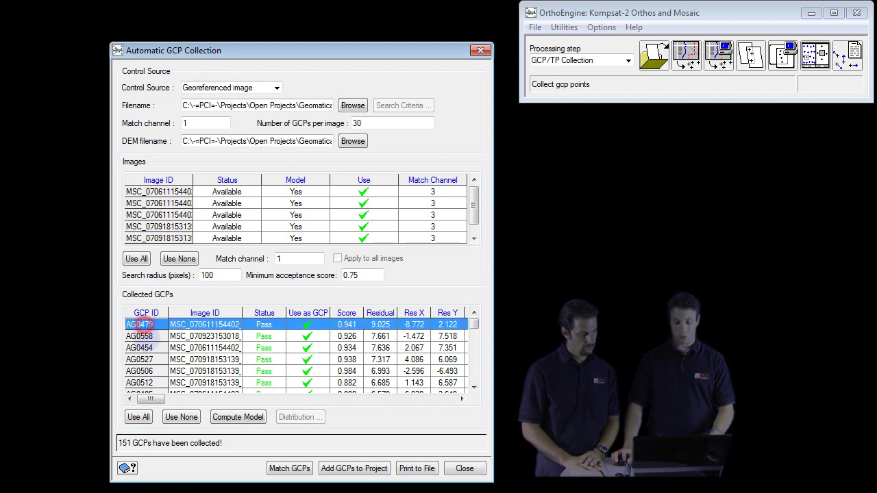
pyautogui.click(142, 335)
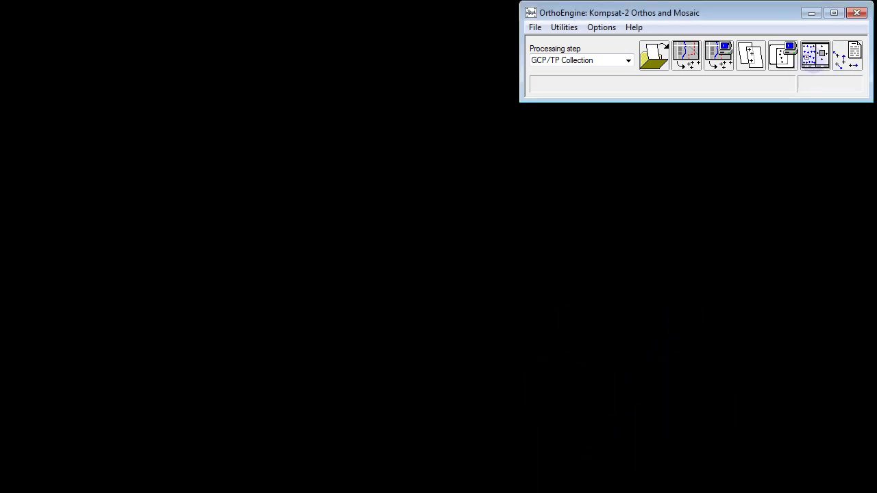
# In Image Layout, view the GCPs on each image footprint, then close the overview.
pyautogui.click(815, 55)
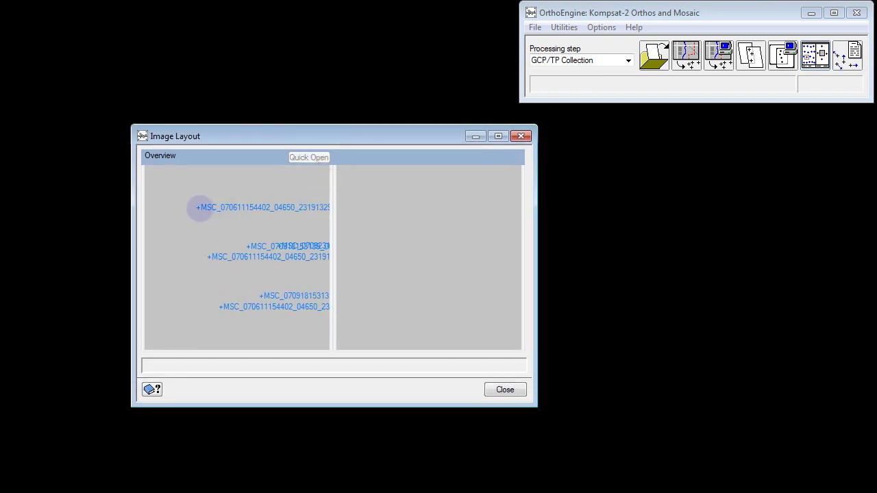
pyautogui.click(200, 209)
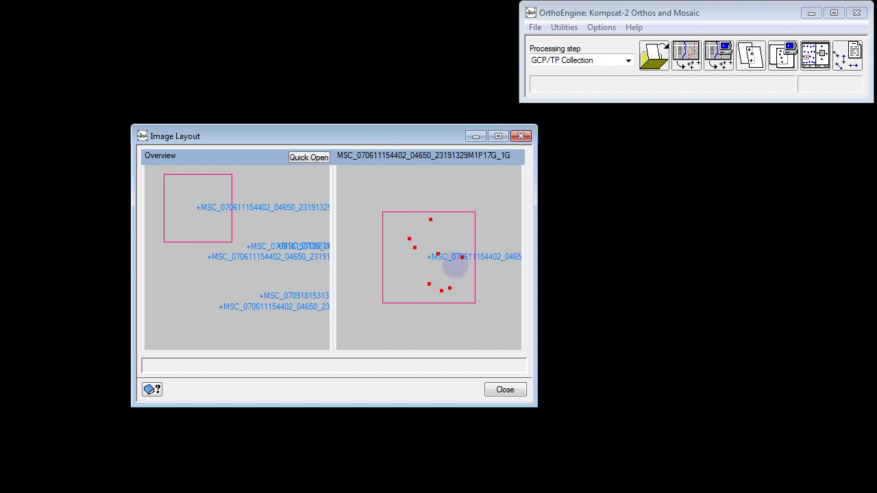
pyautogui.click(252, 246)
pyautogui.click(206, 257)
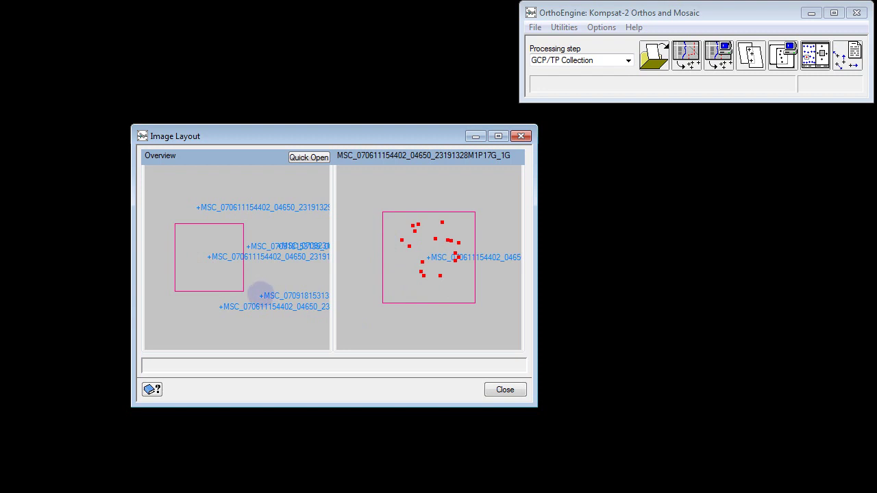
pyautogui.click(261, 295)
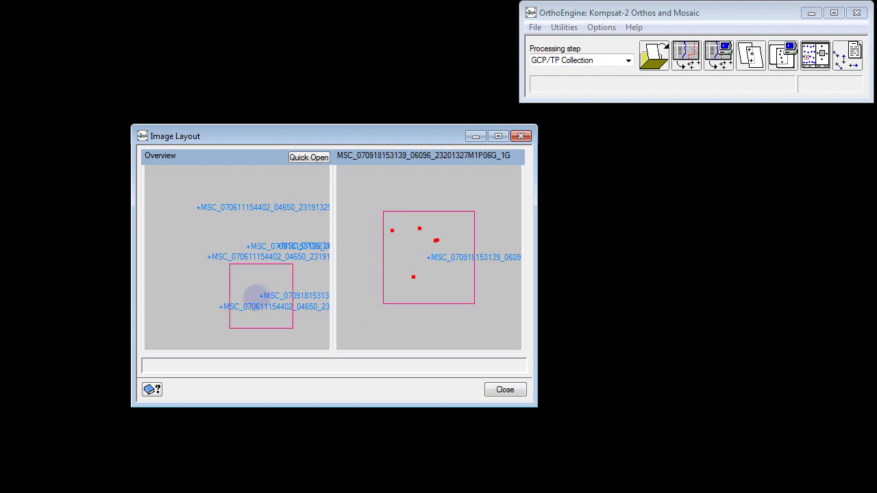
pyautogui.click(218, 306)
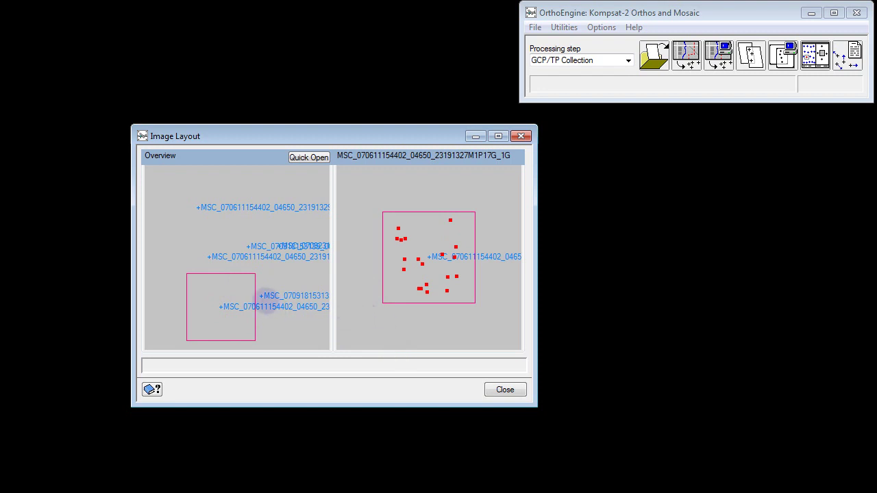
pyautogui.doubleClick(264, 294)
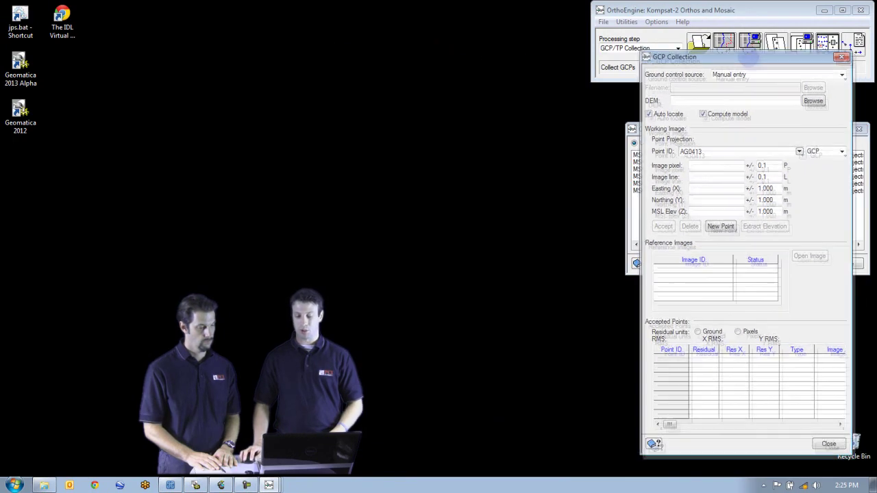
# Open the first uncorrected image and resize its viewer window.
pyautogui.click(636, 130)
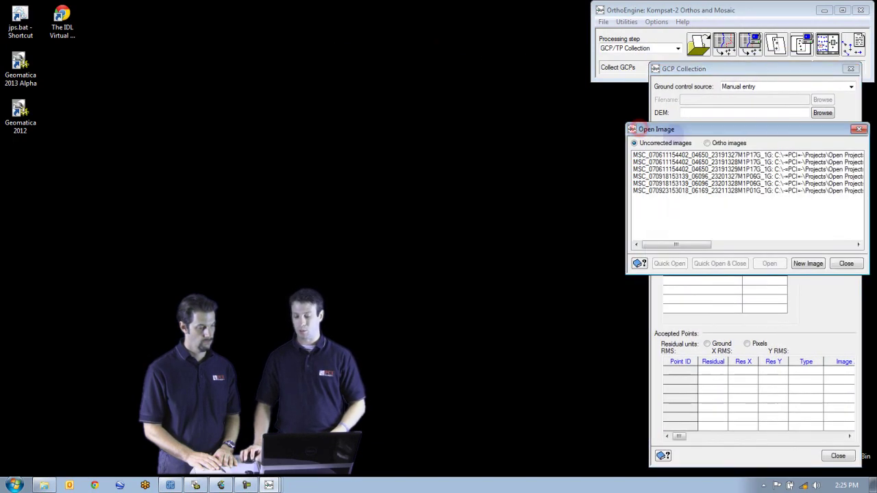
pyautogui.doubleClick(675, 155)
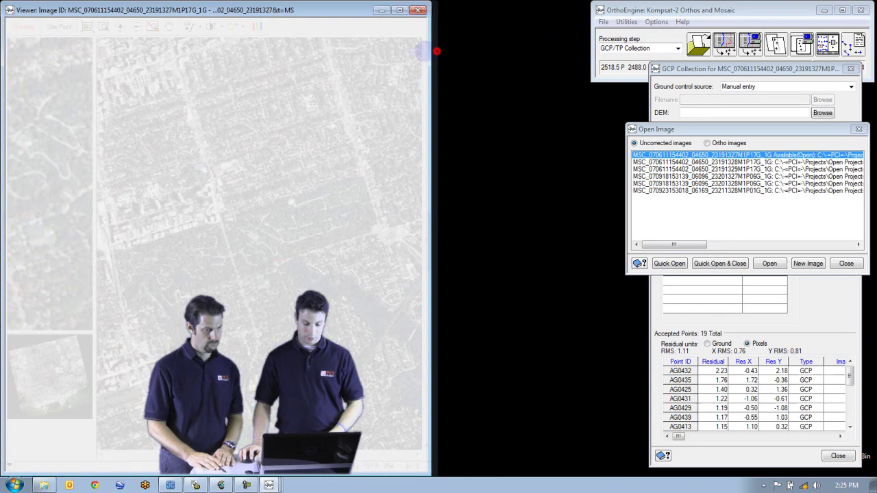
pyautogui.moveTo(436, 51); pyautogui.dragTo(351, 50)
pyautogui.moveTo(744, 69); pyautogui.dragTo(755, 69)
# Load the geocoded reference mspsot_bandreorder.pix as ground control in bands 3, 2, 1.
pyautogui.click(864, 85)
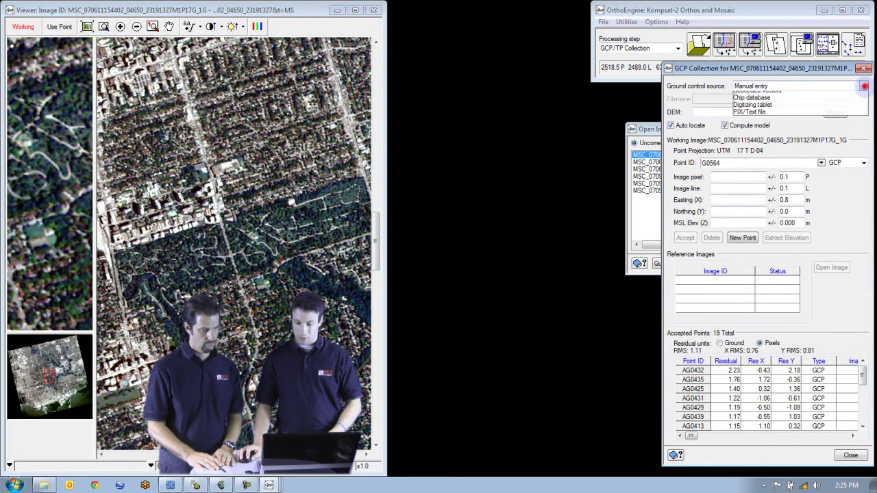
pyautogui.click(822, 102)
pyautogui.doubleClick(656, 141)
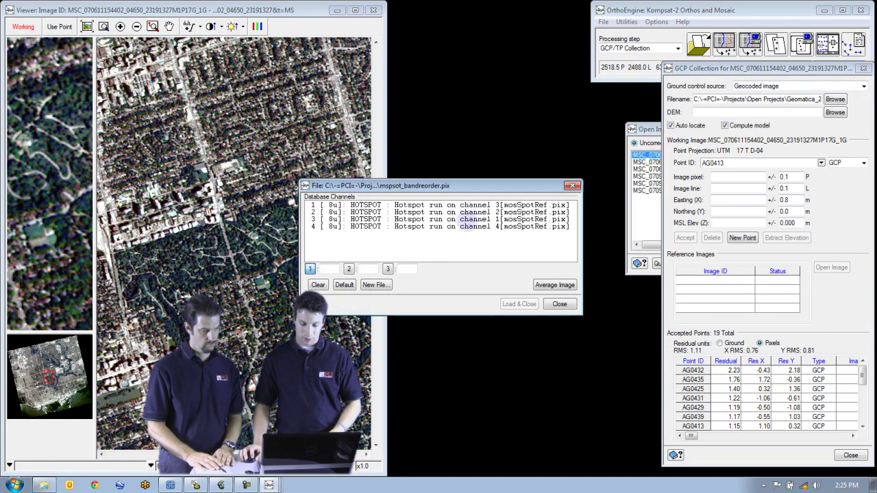
pyautogui.click(469, 220)
pyautogui.click(472, 212)
pyautogui.click(473, 205)
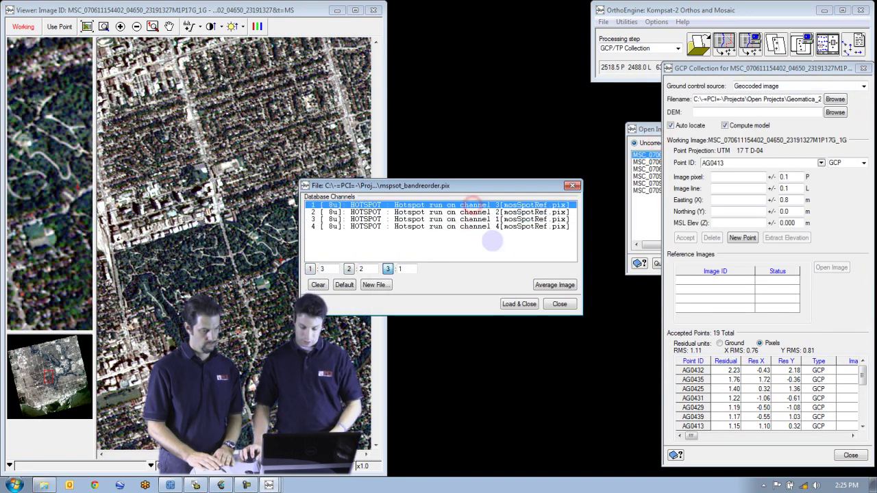
pyautogui.click(519, 303)
pyautogui.moveTo(285, 10); pyautogui.dragTo(575, 12)
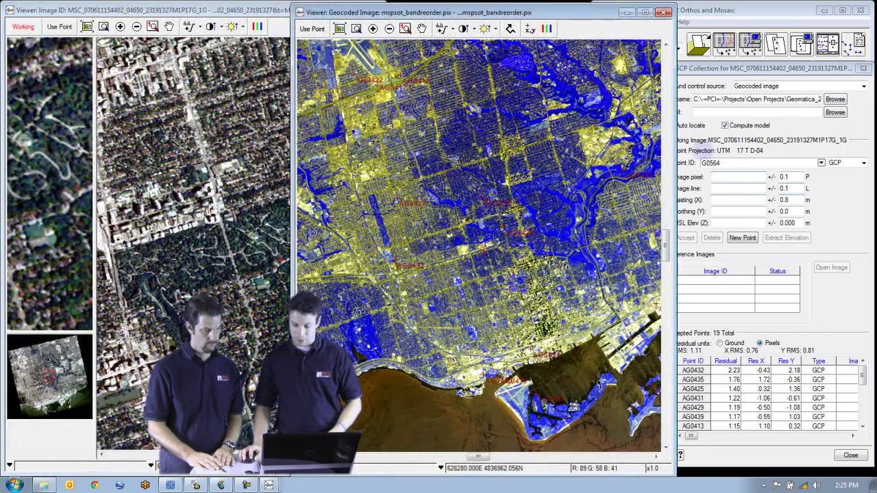
# Choose the DEM file for elevations, with background elevation -32767.
pyautogui.click(754, 69)
pyautogui.click(835, 112)
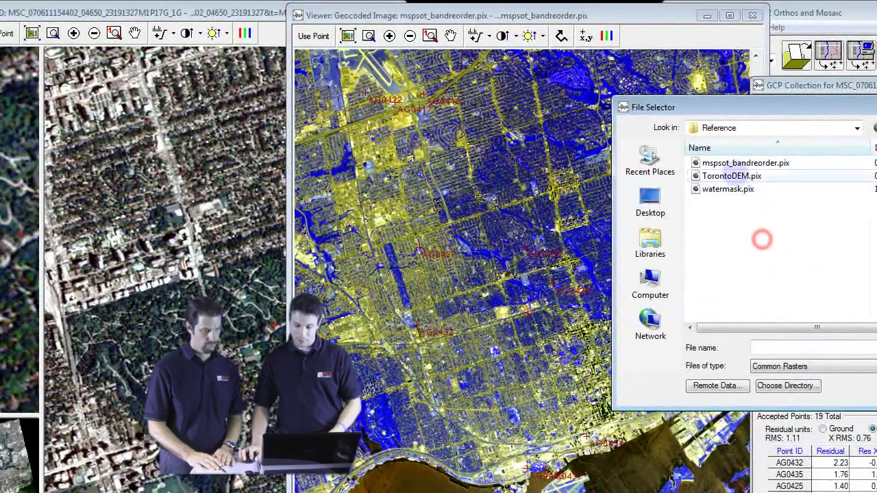
pyautogui.doubleClick(655, 139)
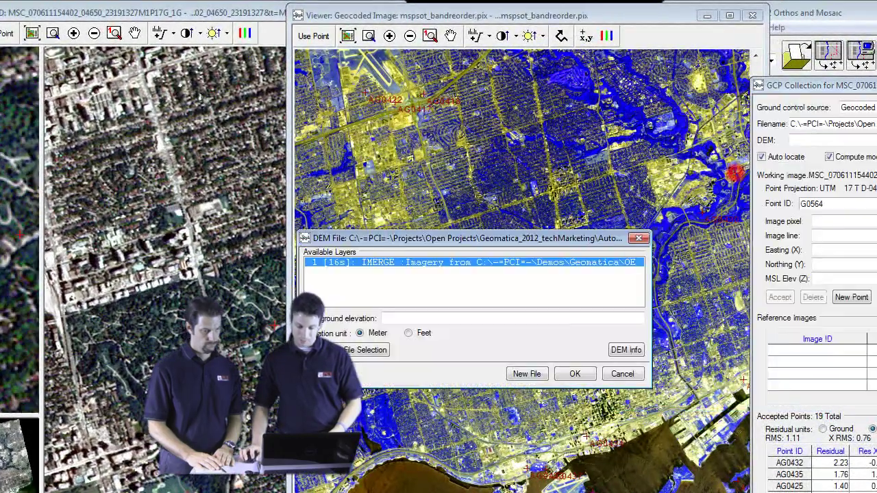
pyautogui.click(459, 319)
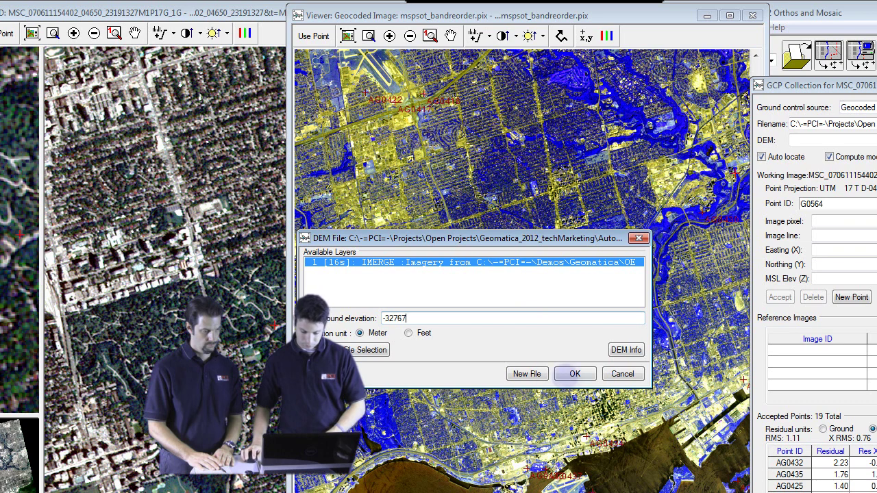
pyautogui.click(574, 373)
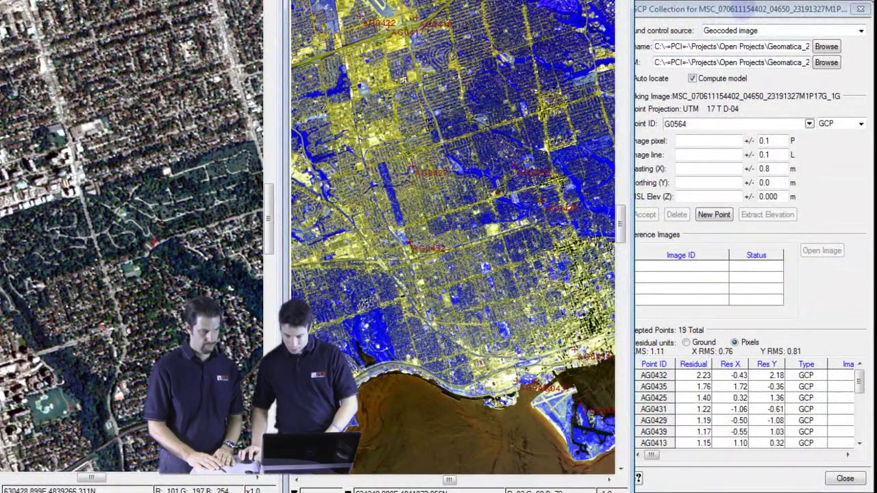
# Zoom the raw and geocoded viewers in on top-residual control point AG0432.
pyautogui.click(743, 9)
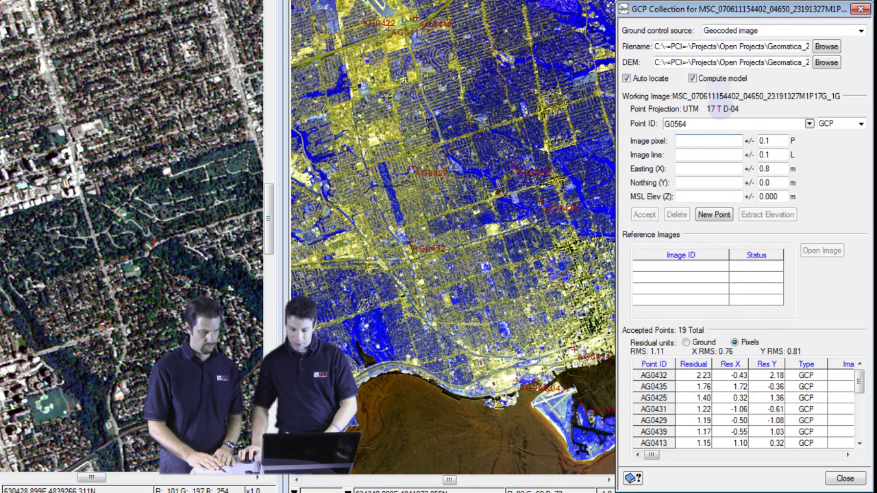
pyautogui.click(12, 87)
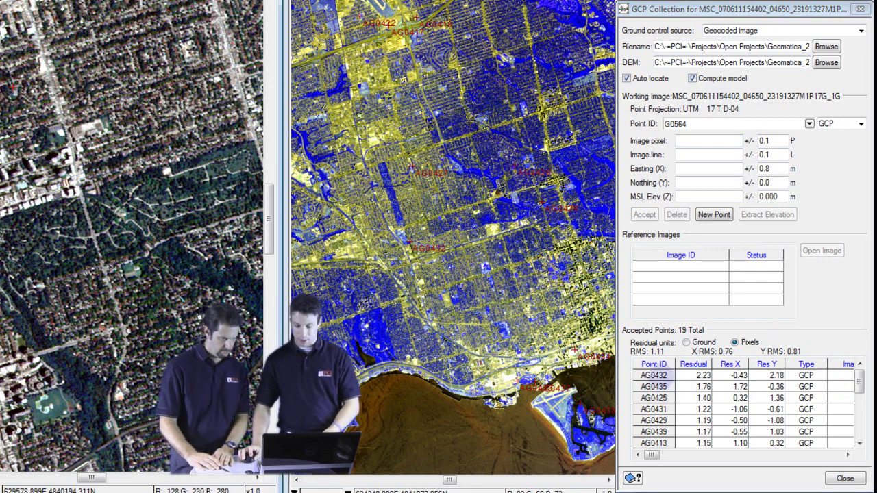
pyautogui.click(653, 375)
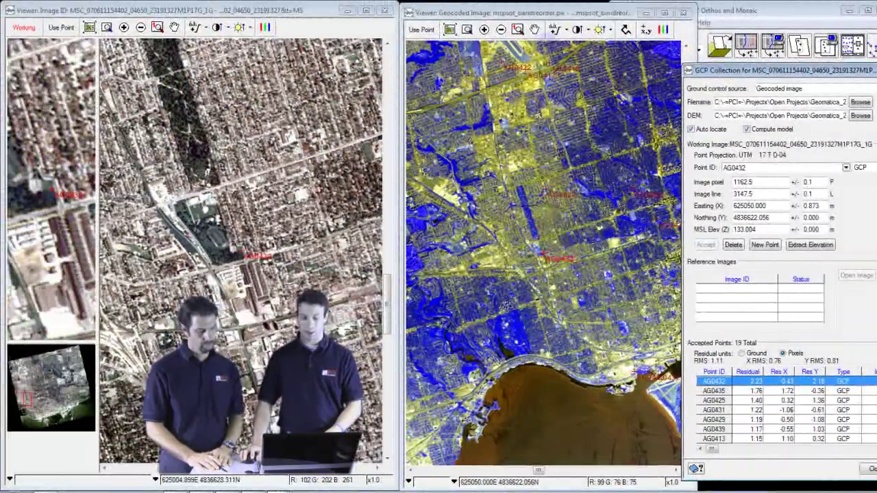
pyautogui.click(483, 29)
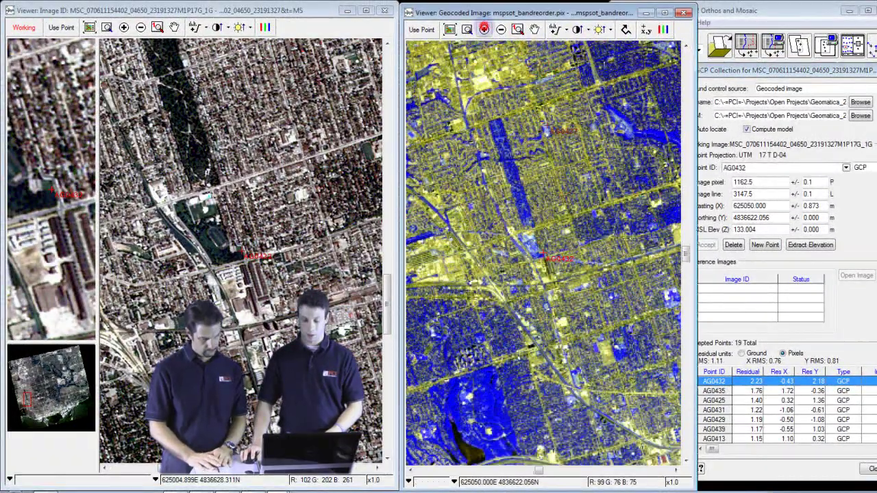
pyautogui.click(123, 26)
pyautogui.click(123, 27)
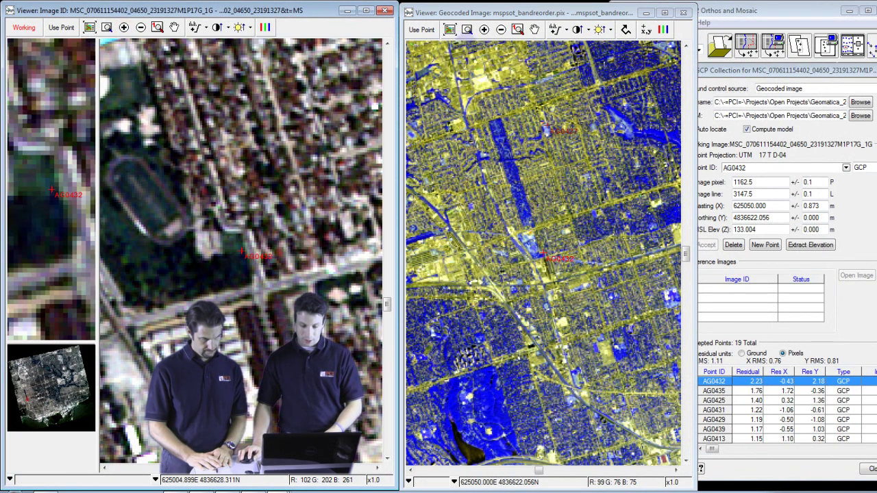
pyautogui.click(483, 29)
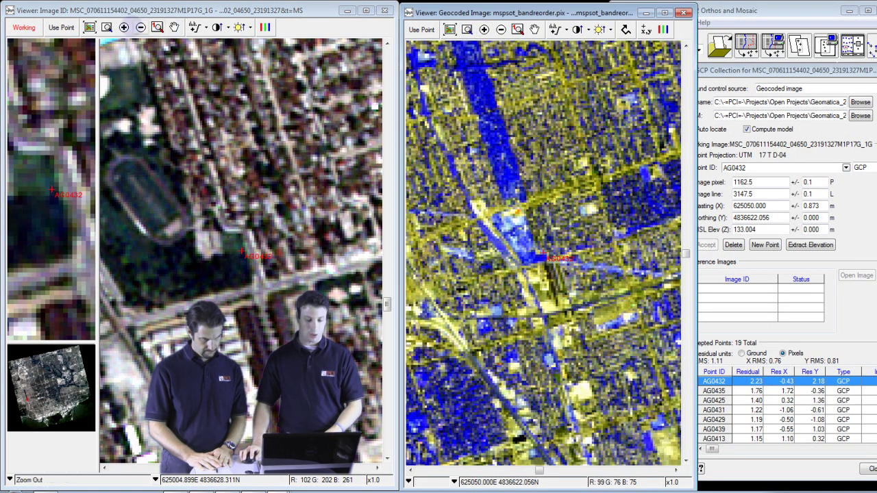
pyautogui.click(141, 27)
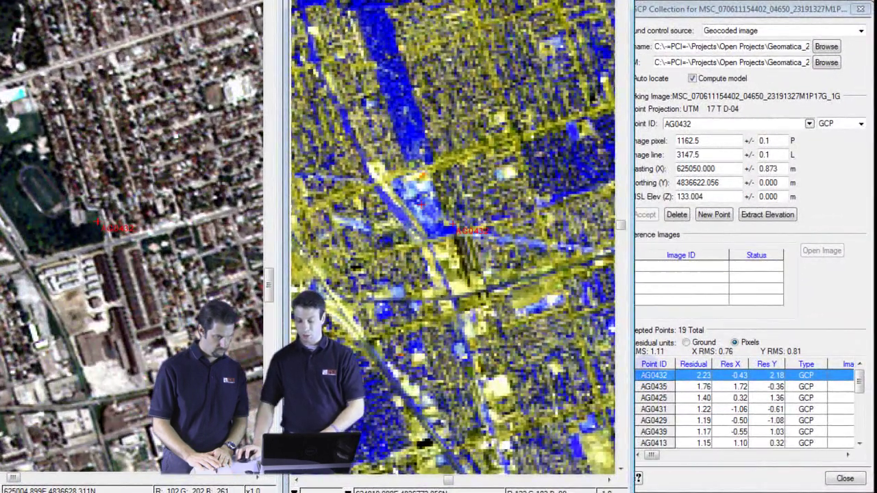
# Check points AG0425, AG0431 and AG0429 in turn, then close the geocoded reference view.
pyautogui.click(655, 398)
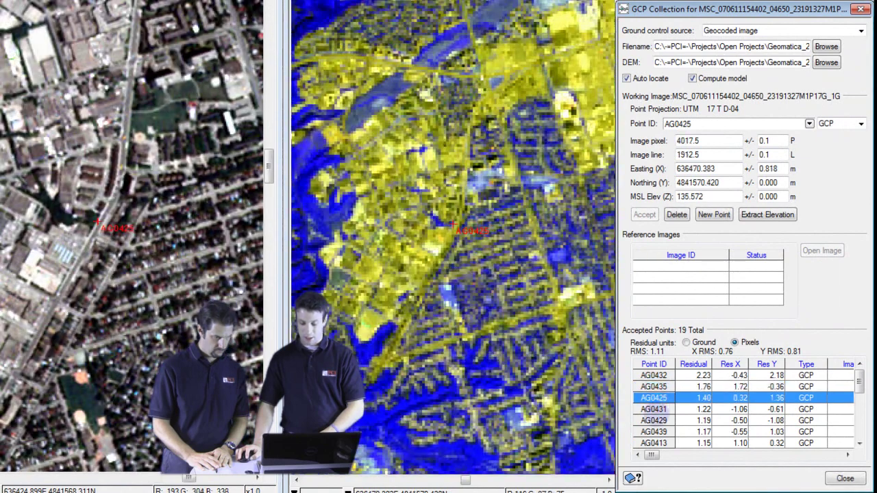
pyautogui.click(653, 409)
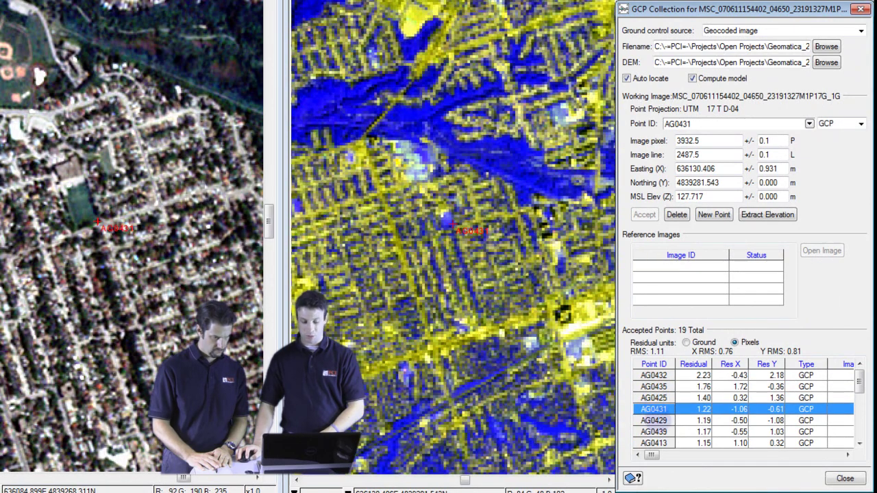
pyautogui.click(654, 420)
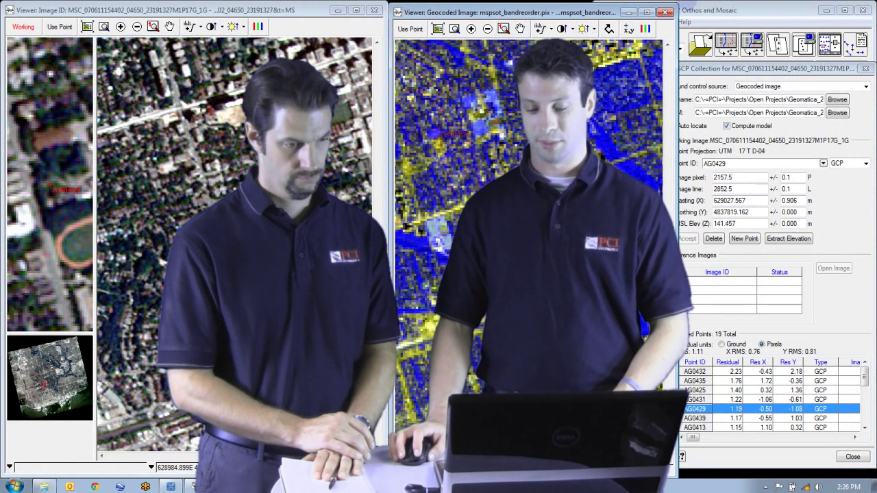
pyautogui.click(666, 13)
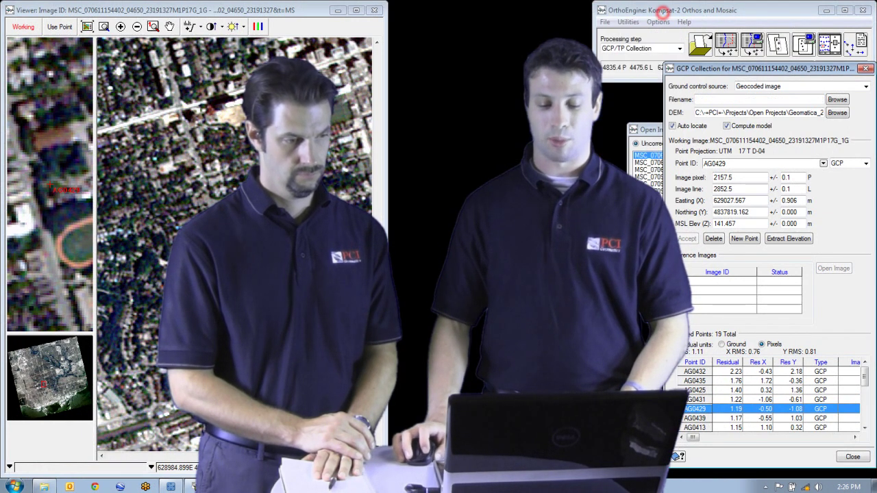
# Close the image viewers, the GCP Collection window and the image panel.
pyautogui.click(373, 10)
pyautogui.click(727, 45)
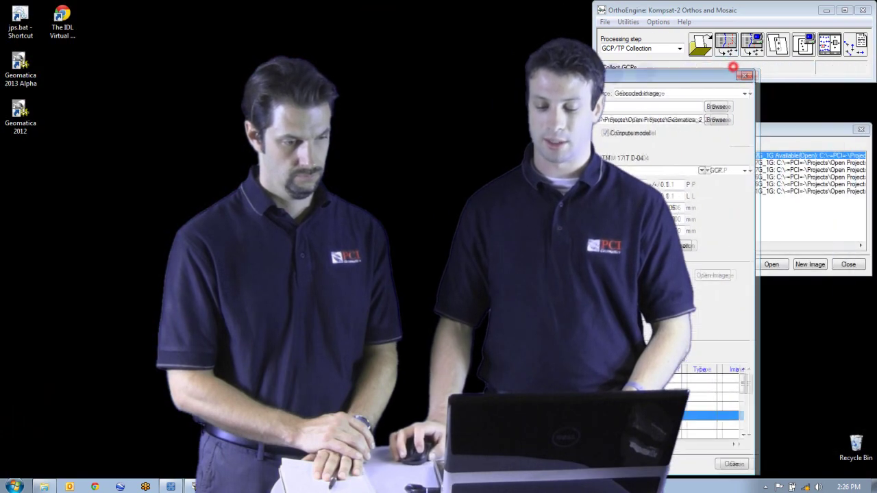
pyautogui.click(750, 75)
pyautogui.click(848, 263)
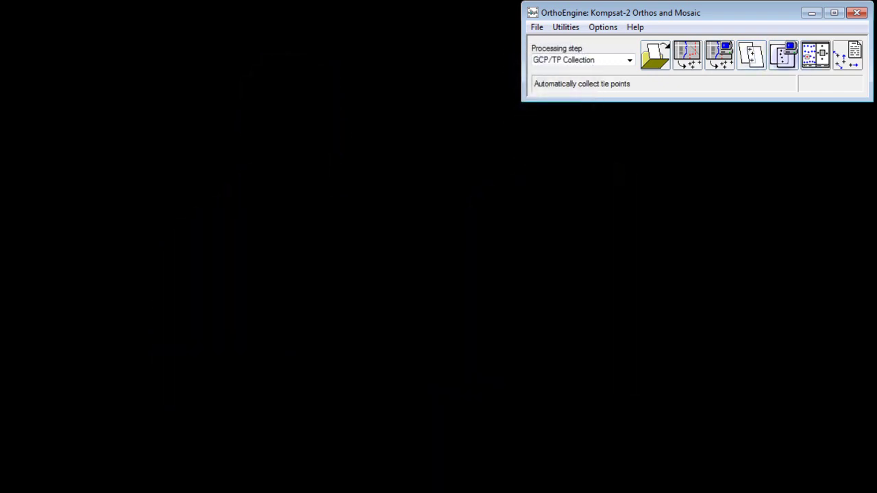
# Run automatic tie point collection with 9 points per area and TorontoDEM.pix as the DEM.
pyautogui.click(784, 54)
pyautogui.moveTo(346, 199); pyautogui.dragTo(697, 127)
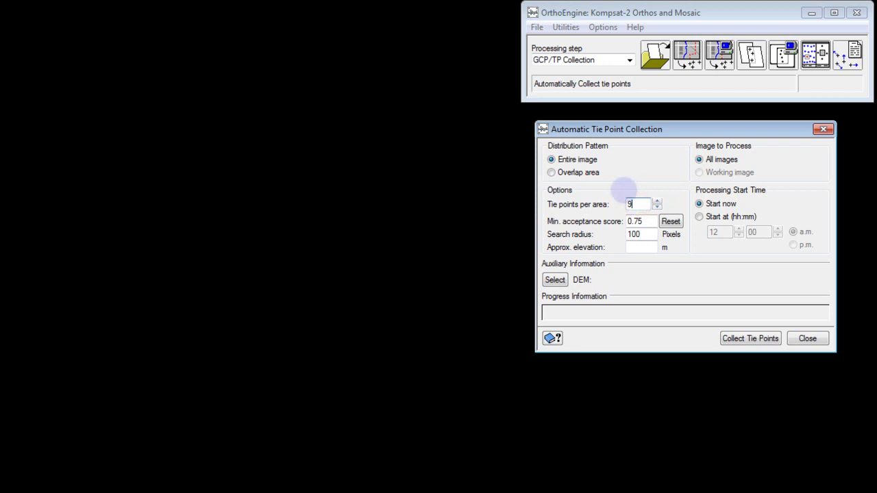
pyautogui.click(645, 221)
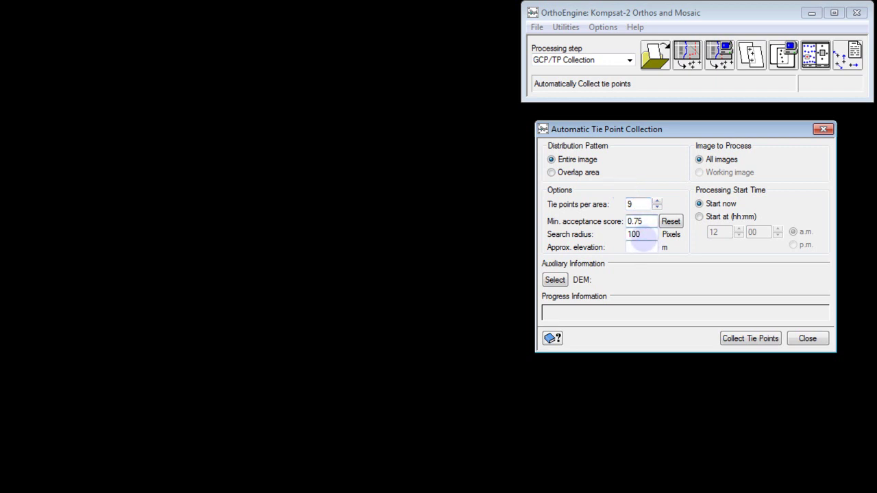
pyautogui.click(555, 279)
pyautogui.doubleClick(591, 220)
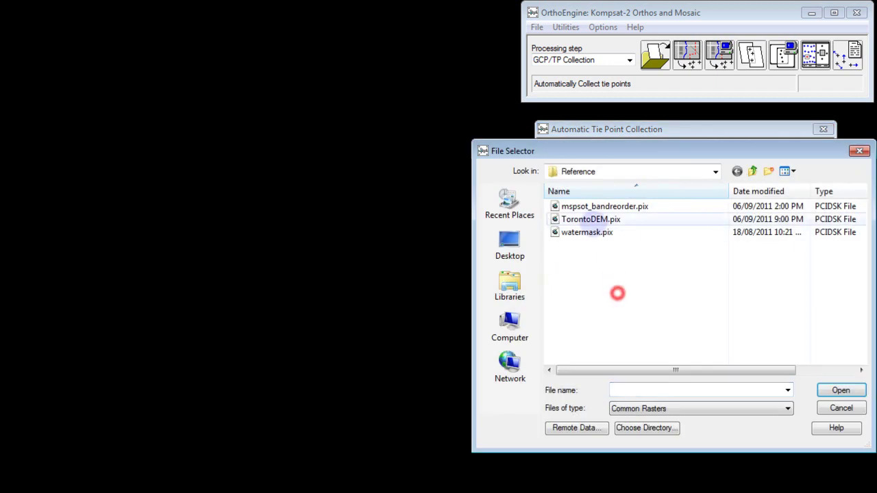
pyautogui.press('Return')
pyautogui.click(750, 339)
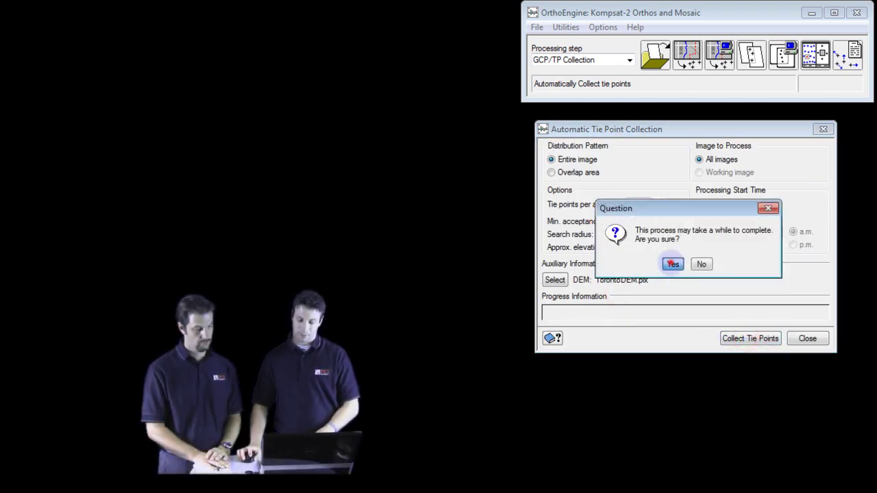
pyautogui.click(672, 263)
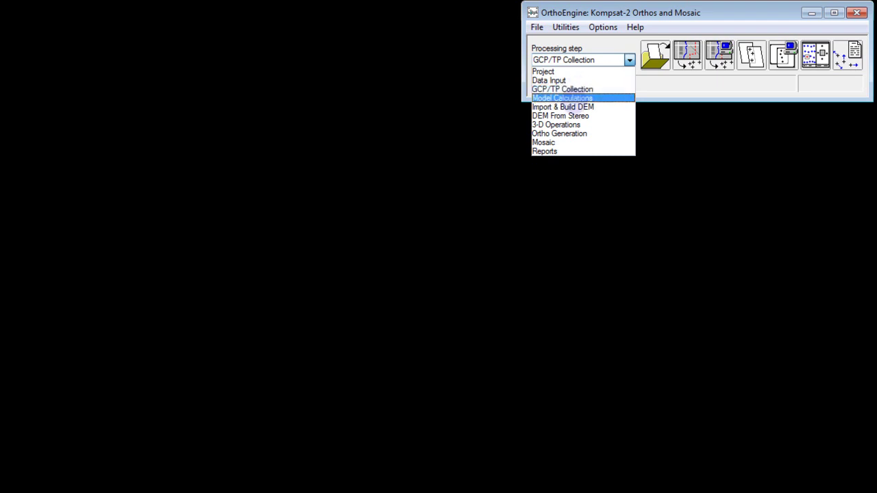
# Once tie points are collected, switch the processing step to Model Calculations.
pyautogui.click(573, 99)
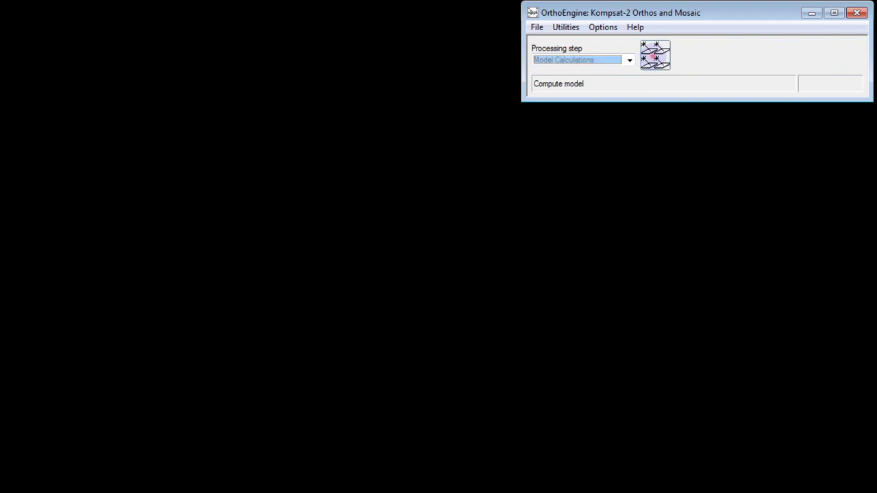
# Compute the bundle adjustment model, then switch to the Ortho Generation step.
pyautogui.click(656, 55)
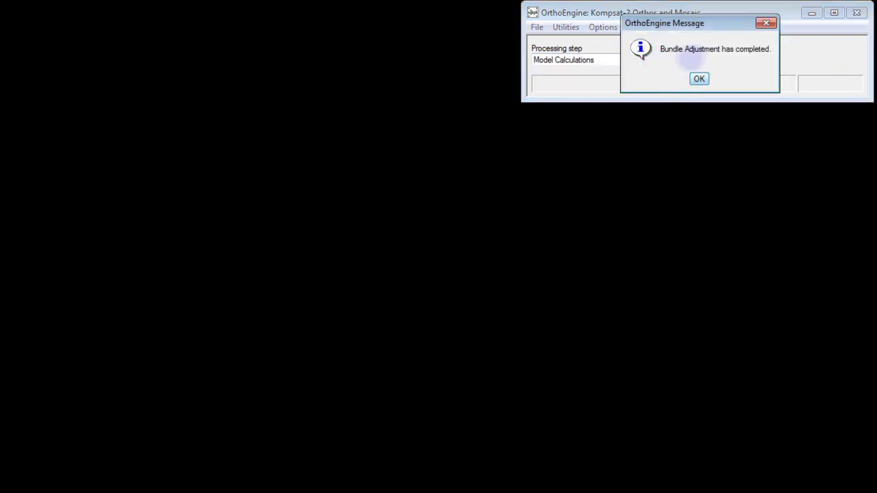
pyautogui.click(699, 78)
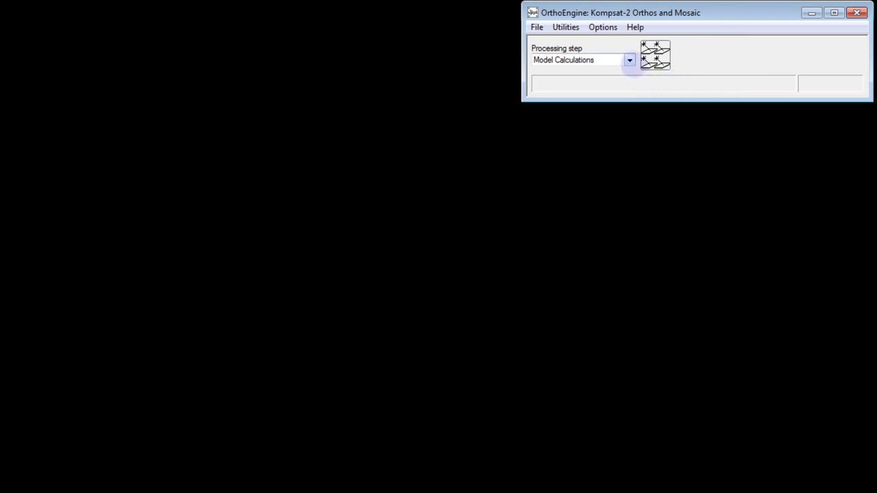
pyautogui.click(629, 60)
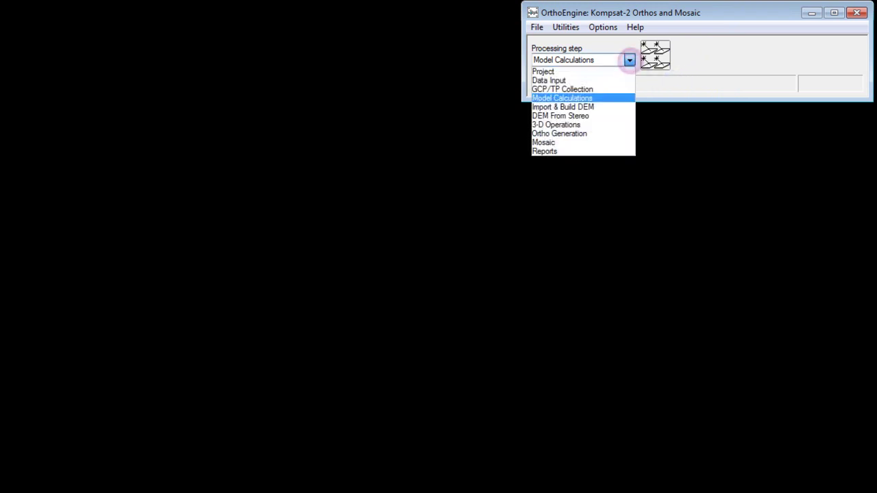
pyautogui.click(596, 134)
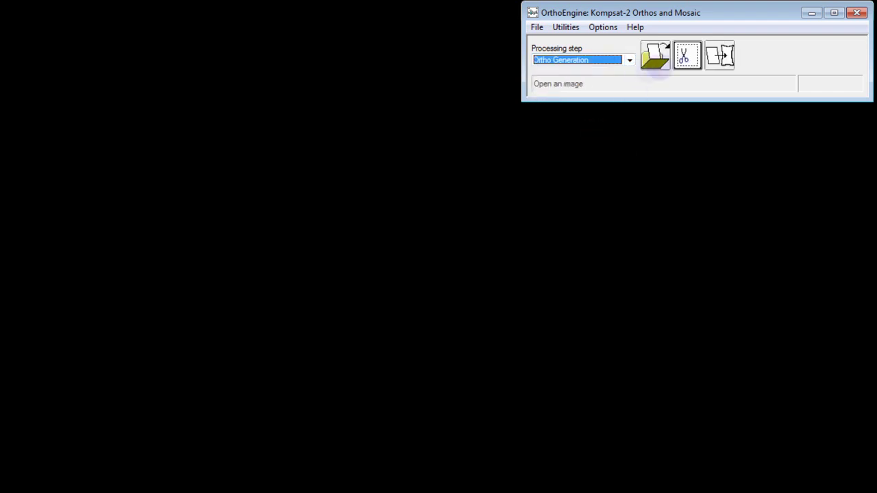
# In Ortho Image Production, select all six images and queue them for orthorectification.
pyautogui.click(719, 55)
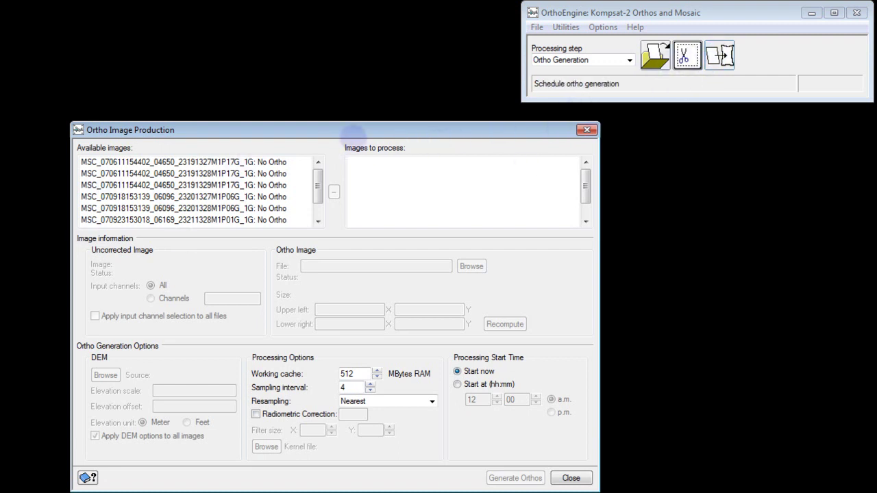
pyautogui.moveTo(134, 162); pyautogui.dragTo(288, 220)
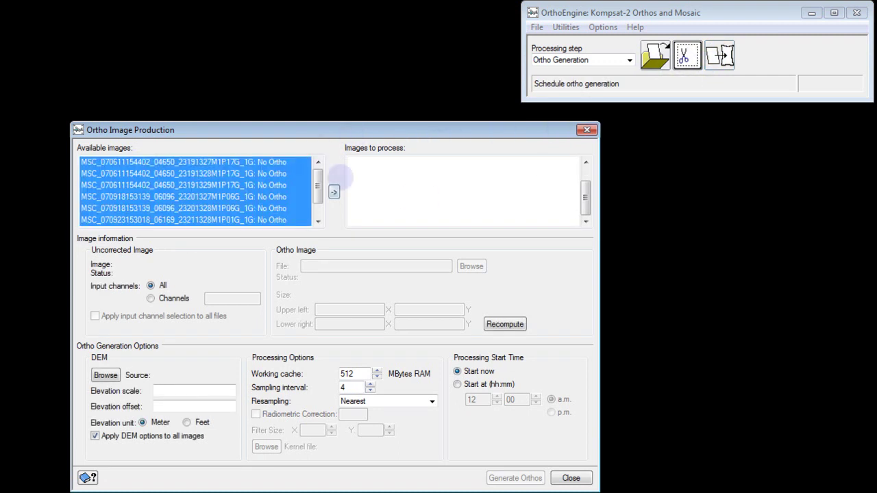
pyautogui.click(281, 174)
pyautogui.click(277, 162)
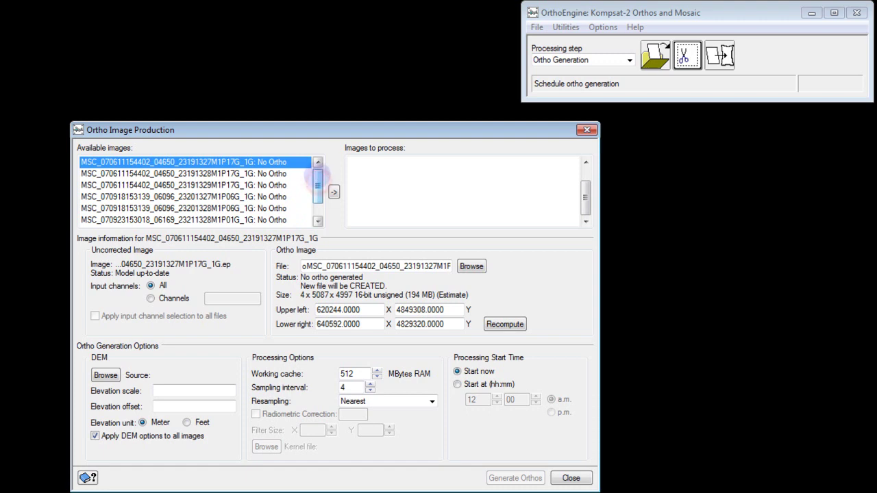
pyautogui.moveTo(318, 172); pyautogui.dragTo(317, 184)
pyautogui.click(286, 197)
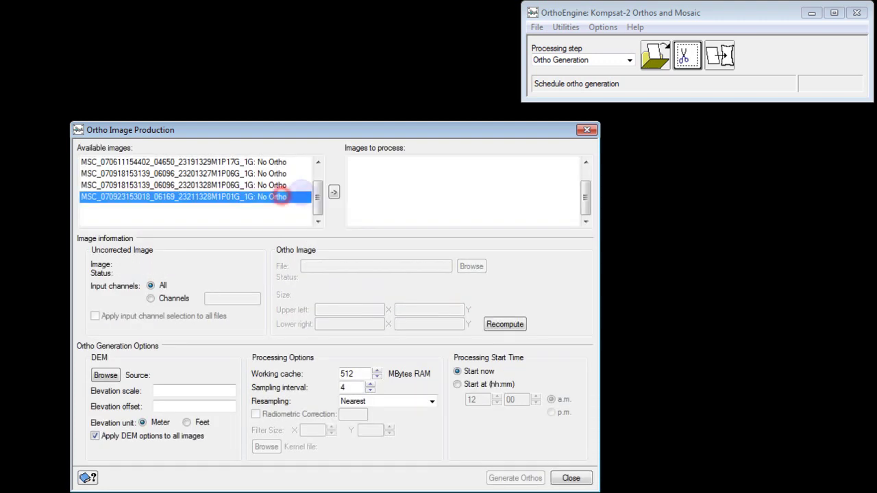
pyautogui.keyDown('shift'); pyautogui.click(289, 163); pyautogui.keyUp('shift')
pyautogui.click(333, 191)
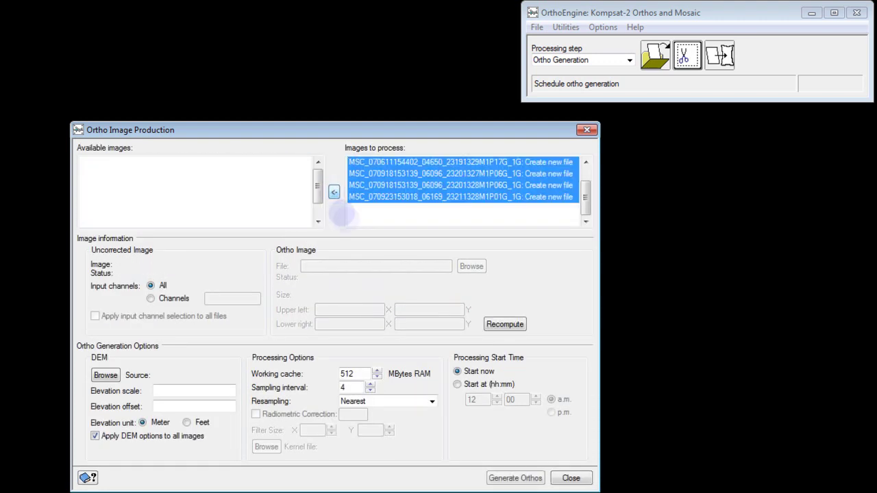
pyautogui.click(429, 197)
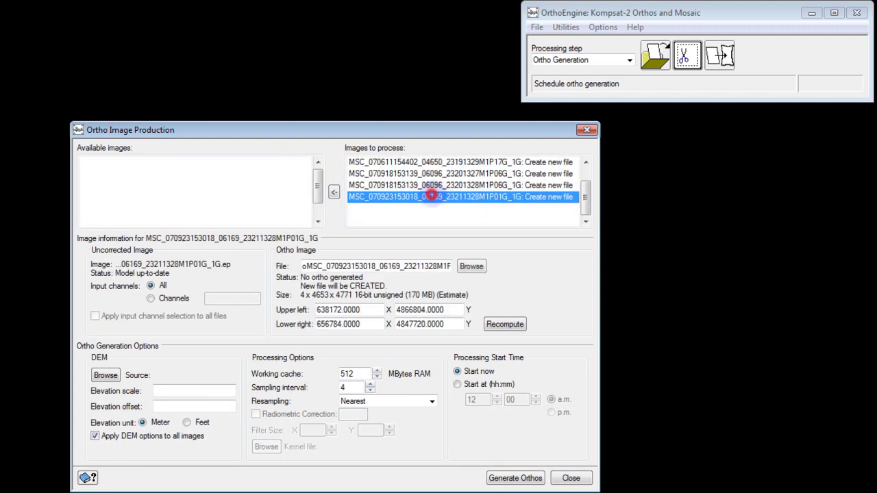
pyautogui.moveTo(585, 206); pyautogui.dragTo(585, 193)
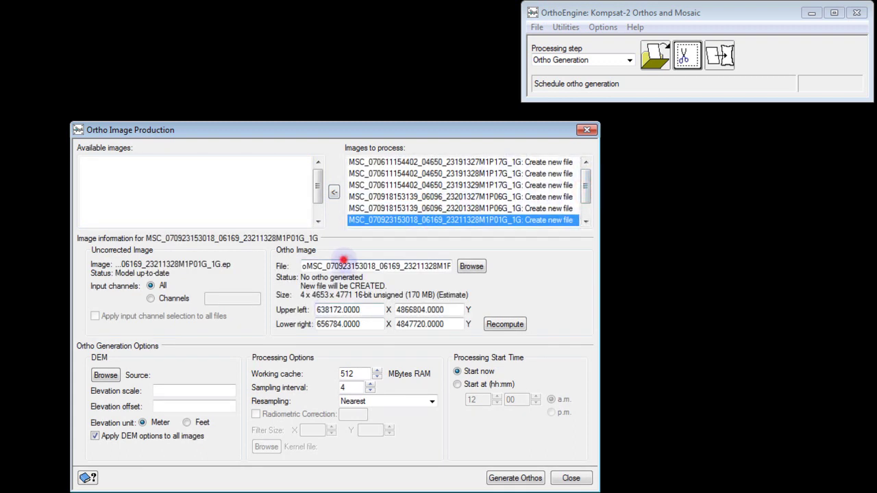
# Browse the ortho output location up to the OrthoEngine folder and return to the main window.
pyautogui.click(470, 266)
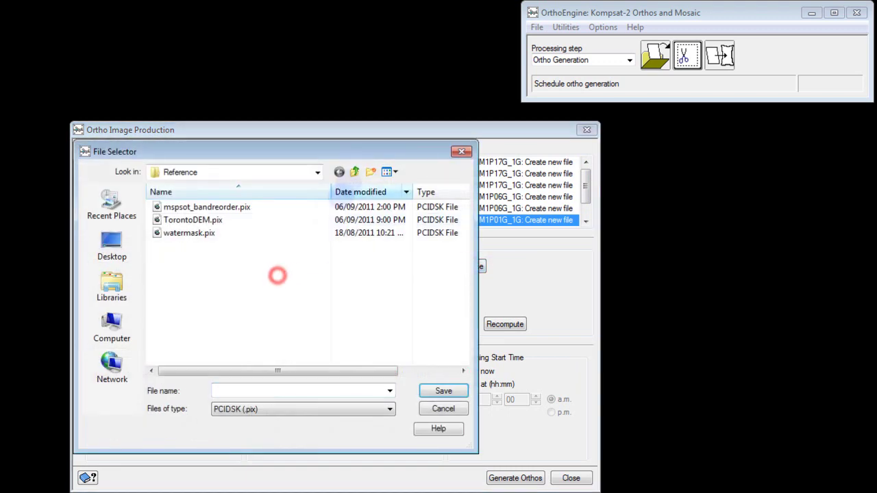
pyautogui.click(355, 172)
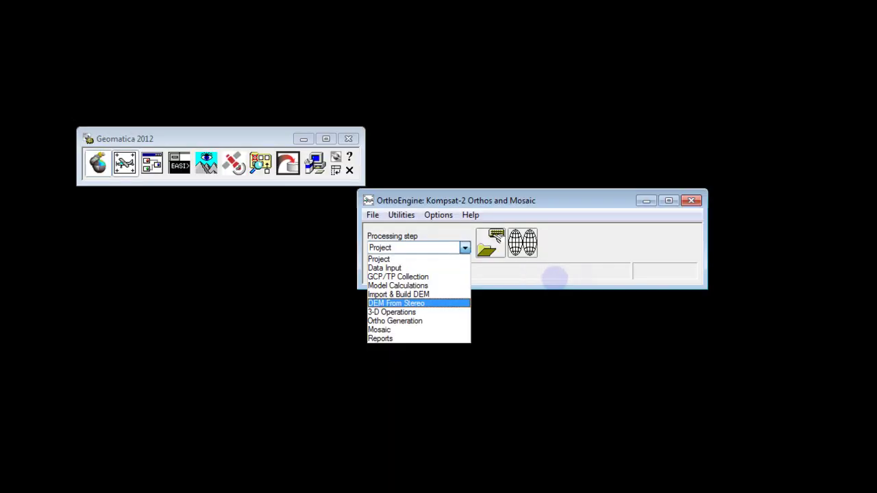
pyautogui.click(591, 268)
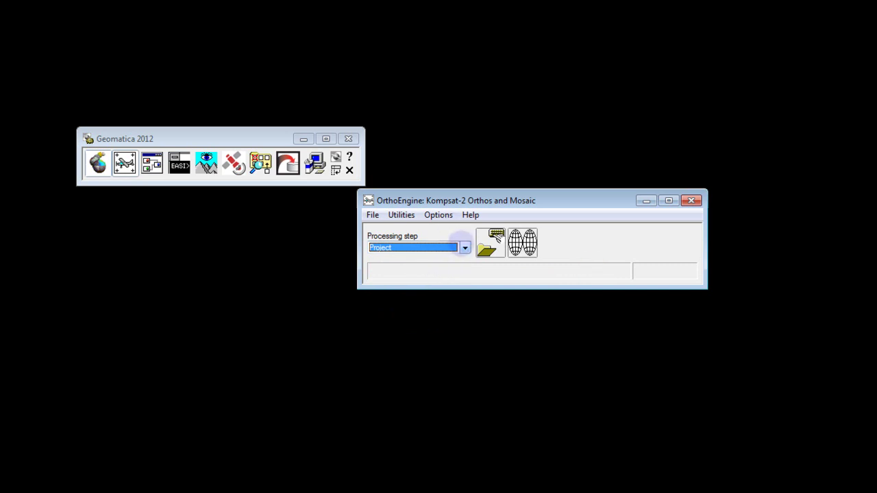
pyautogui.click(465, 247)
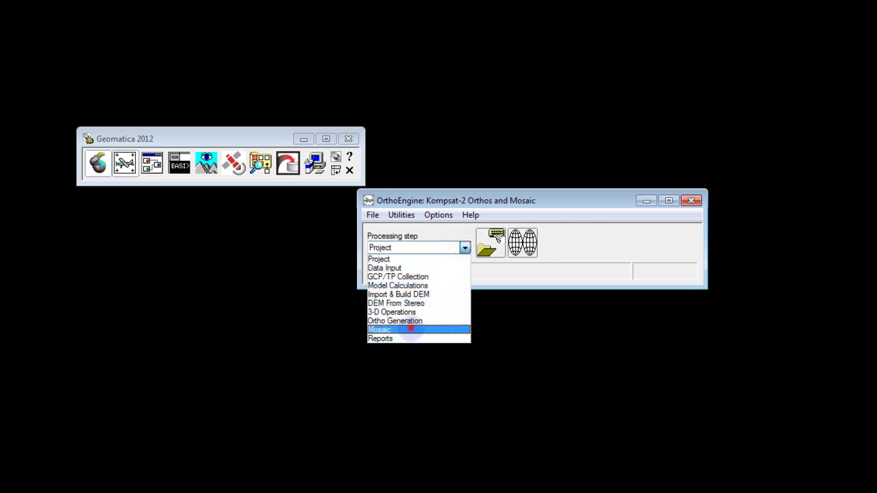
# Switch to the Mosaic step and define mosKompToronto.pix (PCIDSK) as the mosaic output file.
pyautogui.click(414, 330)
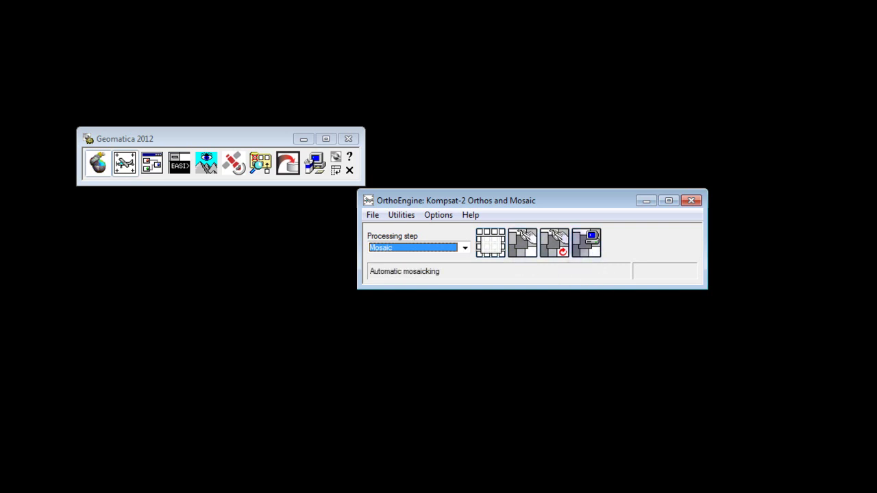
pyautogui.click(490, 243)
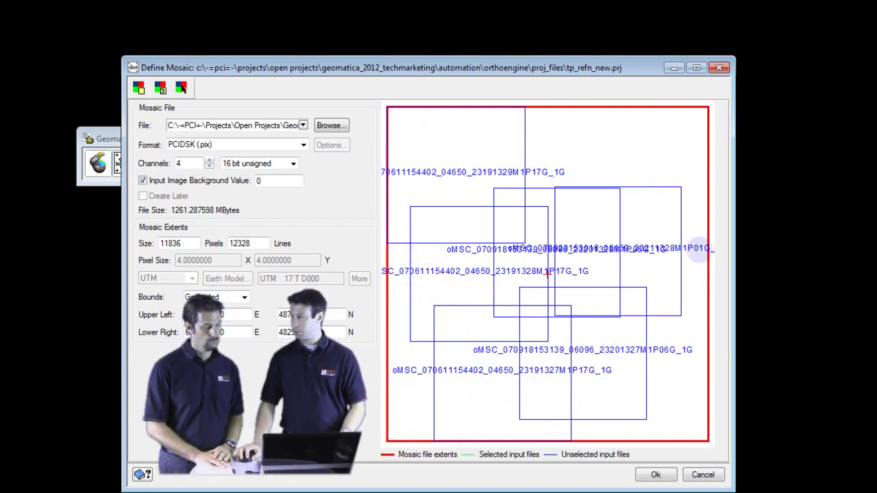
pyautogui.moveTo(225, 124); pyautogui.dragTo(304, 123)
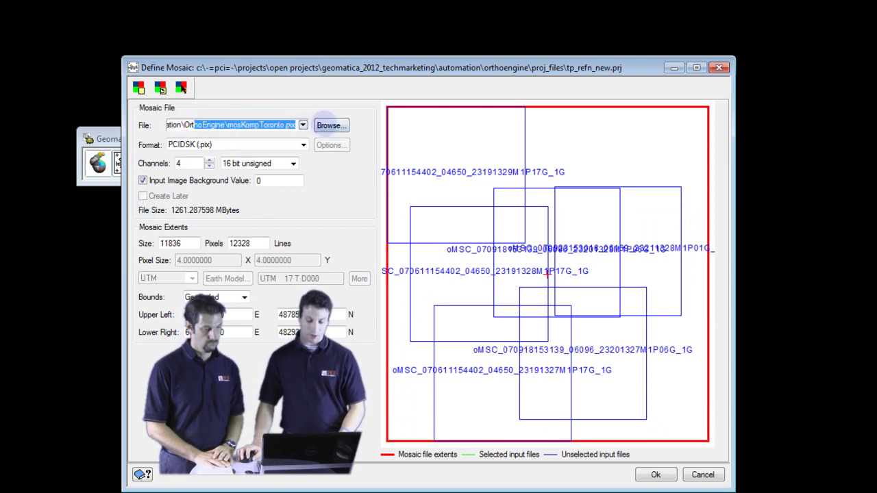
pyautogui.click(332, 125)
pyautogui.click(409, 110)
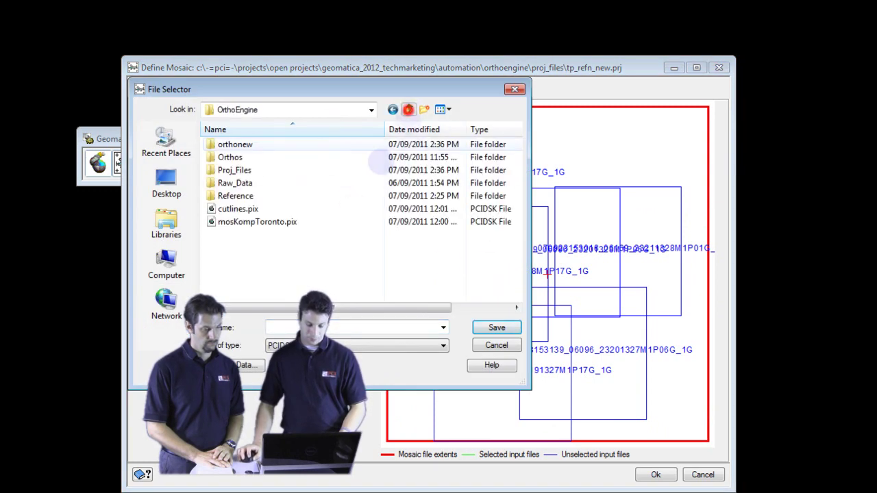
pyautogui.click(257, 222)
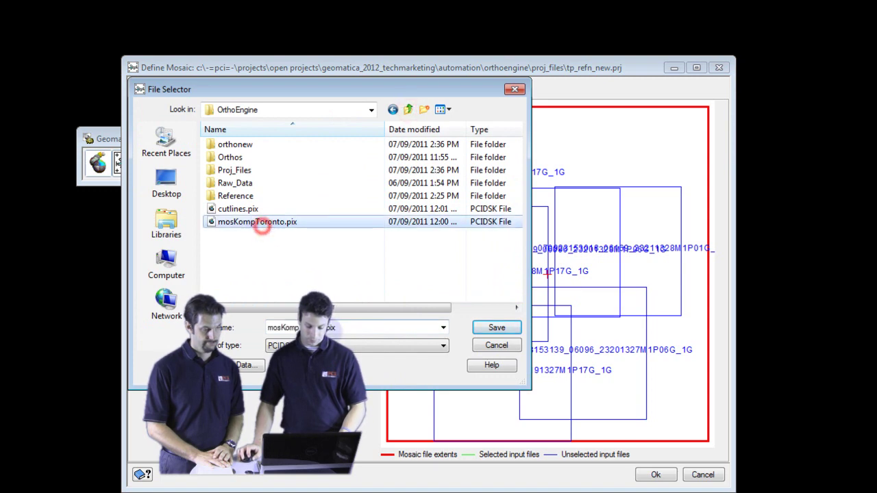
pyautogui.click(422, 343)
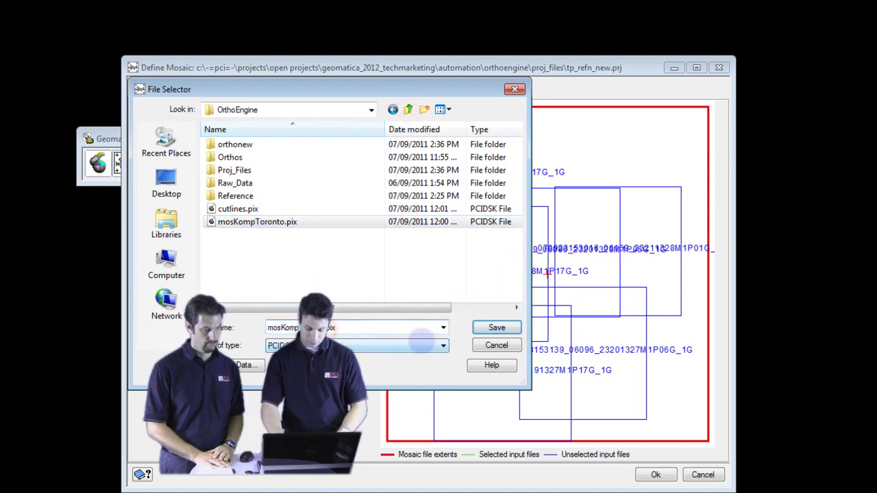
pyautogui.click(497, 328)
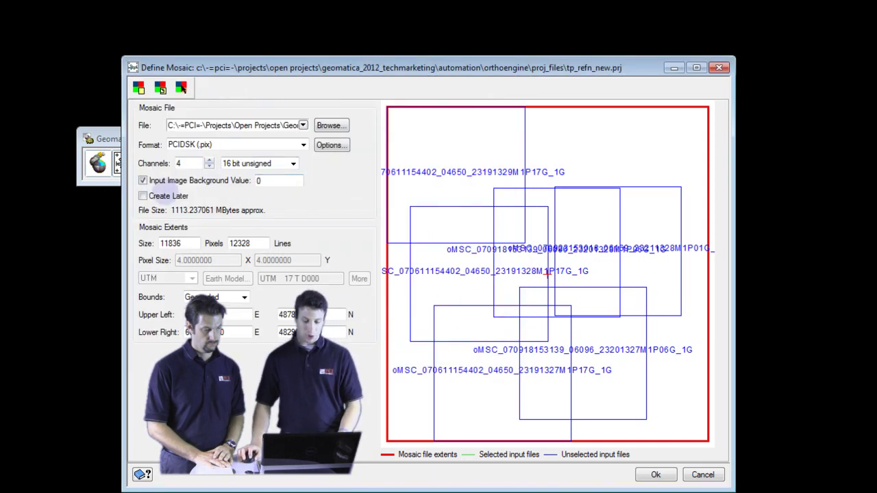
# Select all six ortho footprints within the mosaic extents as inputs.
pyautogui.click(181, 87)
pyautogui.click(421, 121)
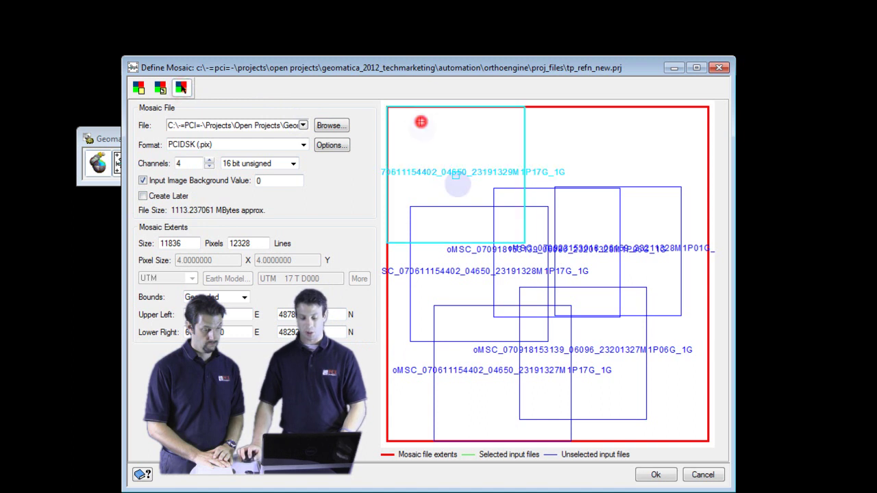
pyautogui.click(468, 280)
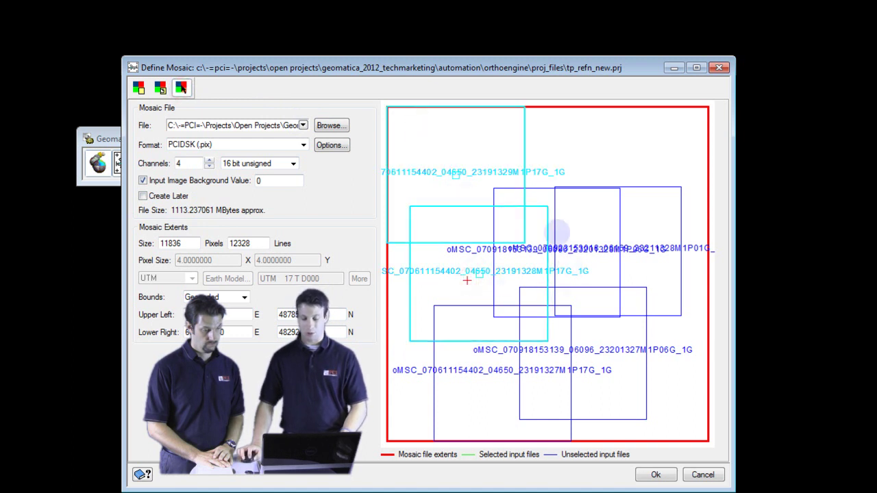
pyautogui.moveTo(383, 105)
pyautogui.mouseDown()
pyautogui.moveTo(490, 236)
pyautogui.moveTo(716, 445)
pyautogui.mouseUp()
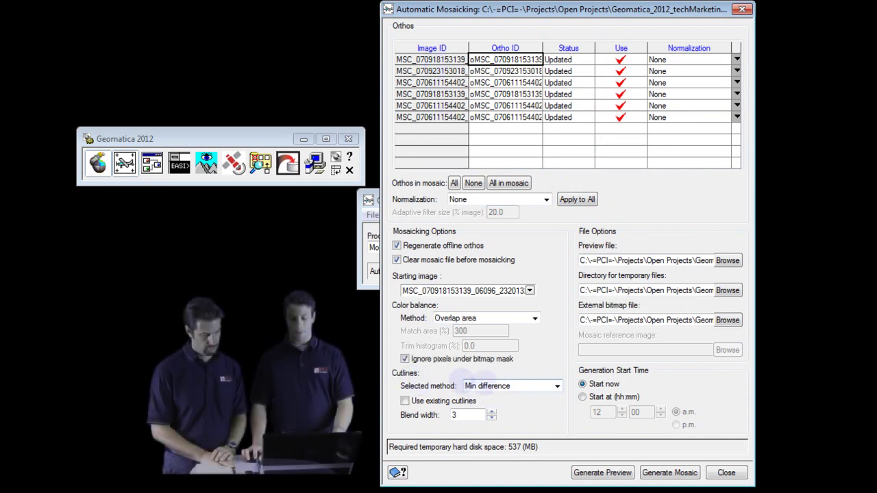
# Set the Automatic Mosaicking cutline Selected method to Edge features.
pyautogui.click(534, 388)
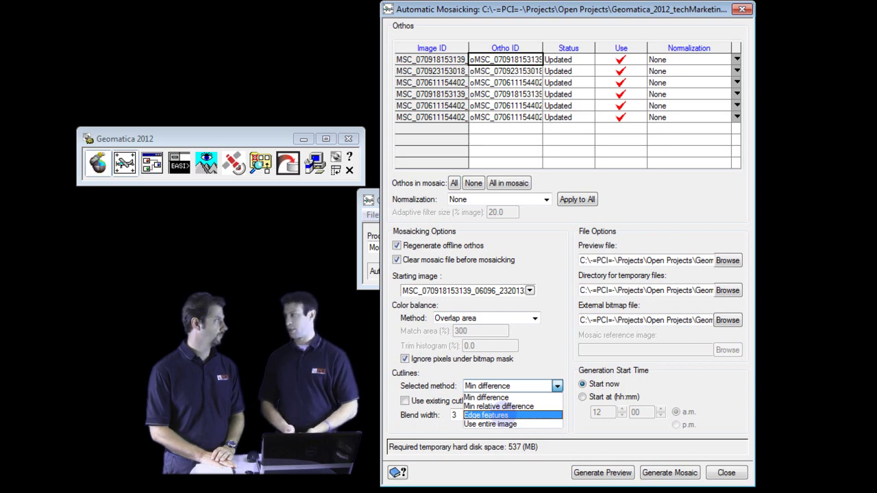
pyautogui.click(485, 415)
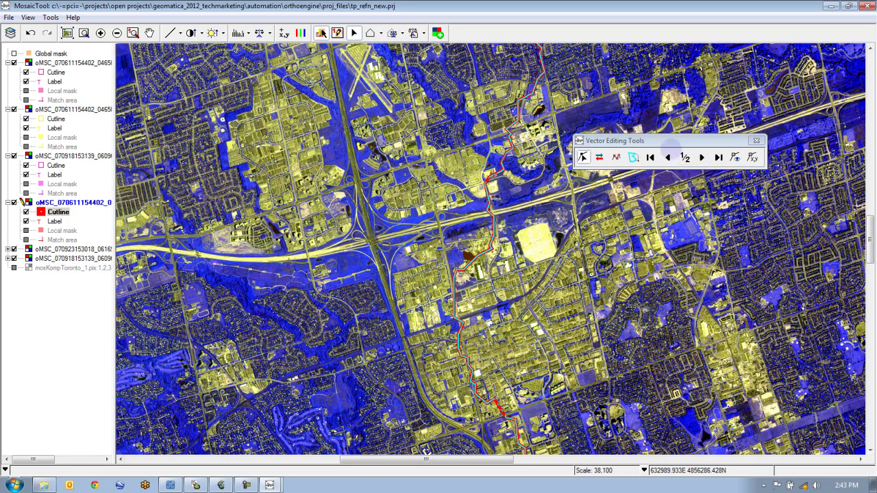
# Redraw the cutline section from north of the highway through the central built-up area.
pyautogui.click(634, 157)
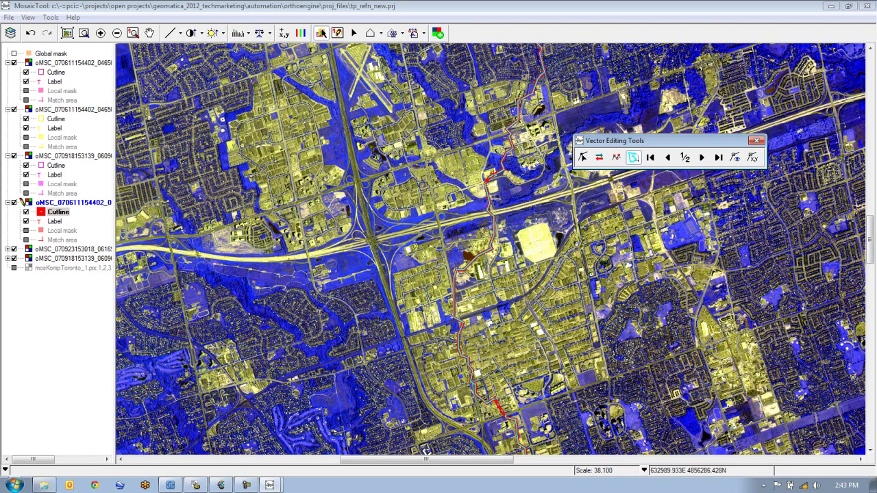
pyautogui.click(495, 90)
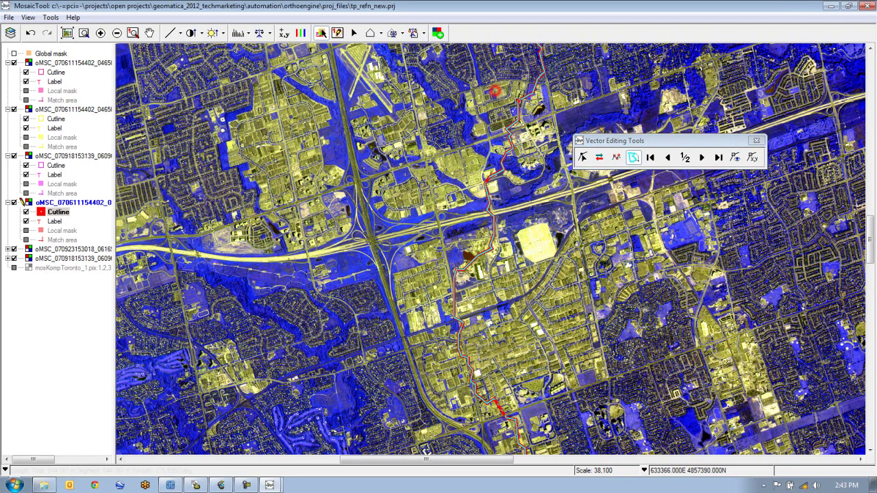
pyautogui.click(437, 170)
pyautogui.click(433, 203)
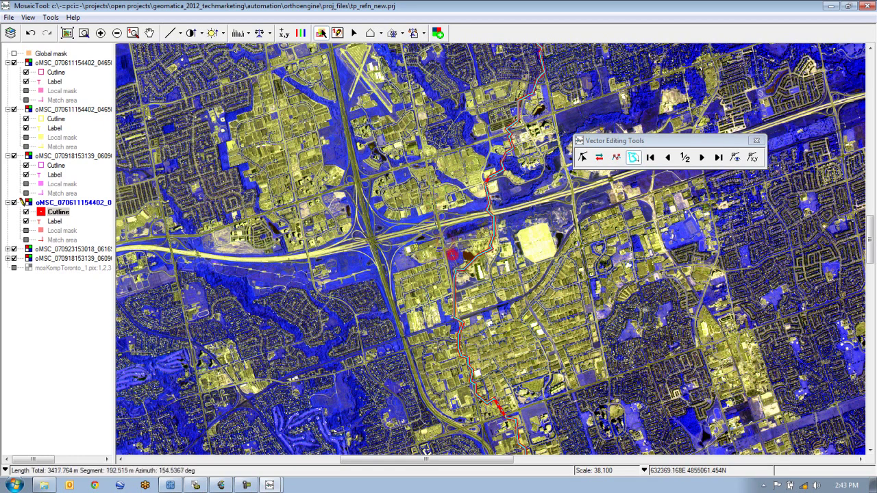
pyautogui.doubleClick(456, 271)
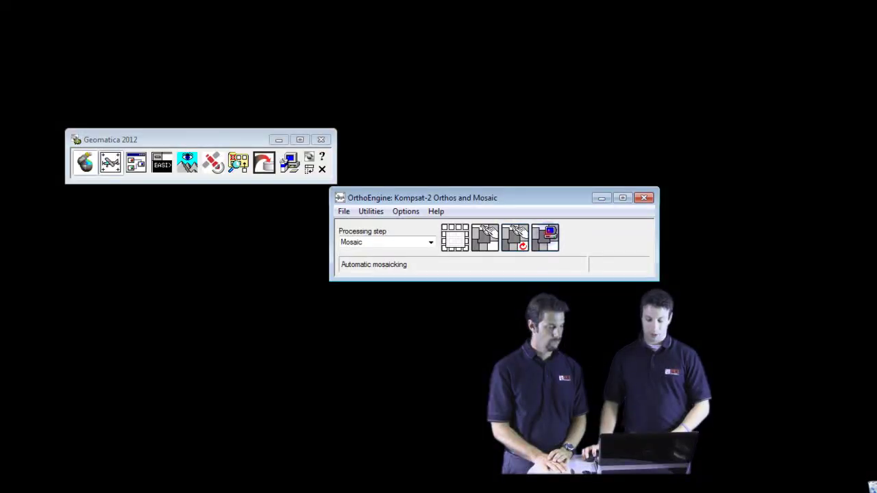
# Reopen Automatic Mosaicking and launch Generate Mosaic for the six updated orthos.
pyautogui.click(545, 237)
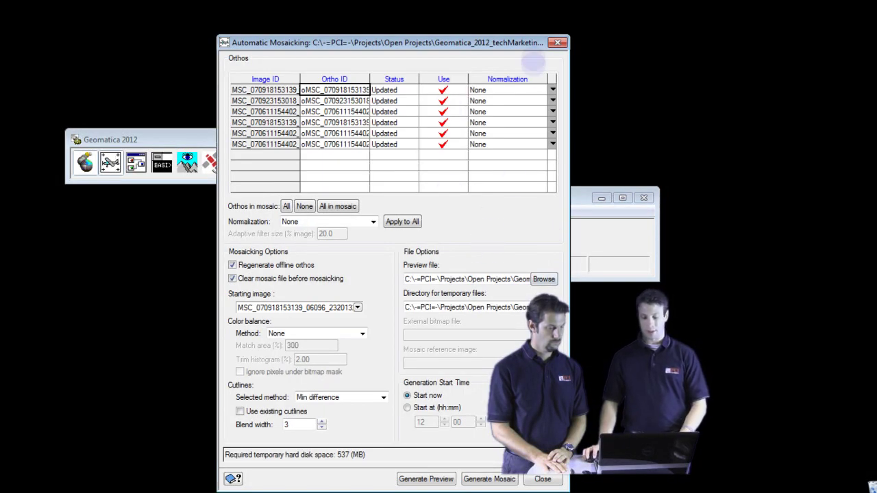
pyautogui.moveTo(524, 42); pyautogui.dragTo(550, 12)
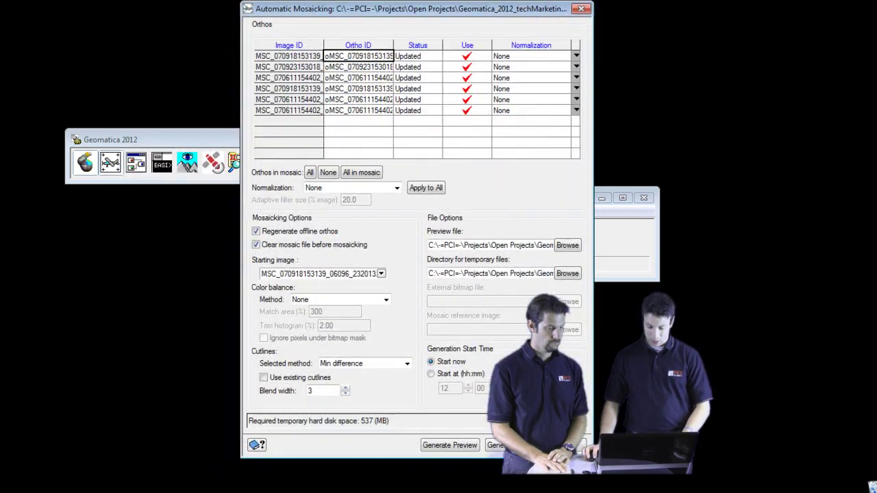
pyautogui.click(503, 444)
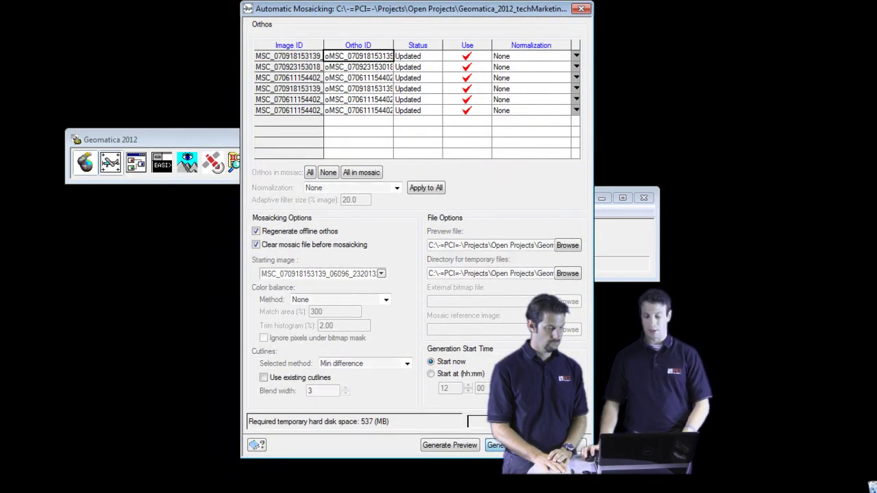